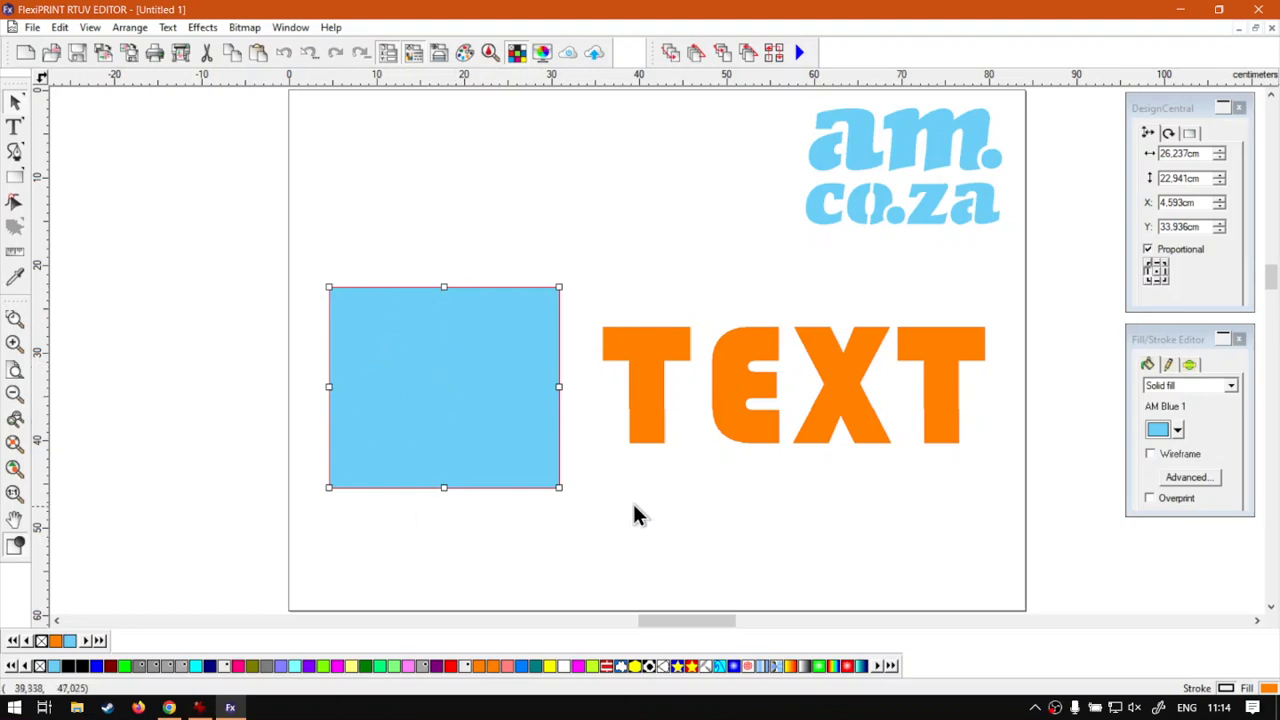
Place a duplicate of the orange TEXT above the blue rectangle, shift it slightly and delete that duplicate
{"action": "left_click", "coordinate": [643, 395]}
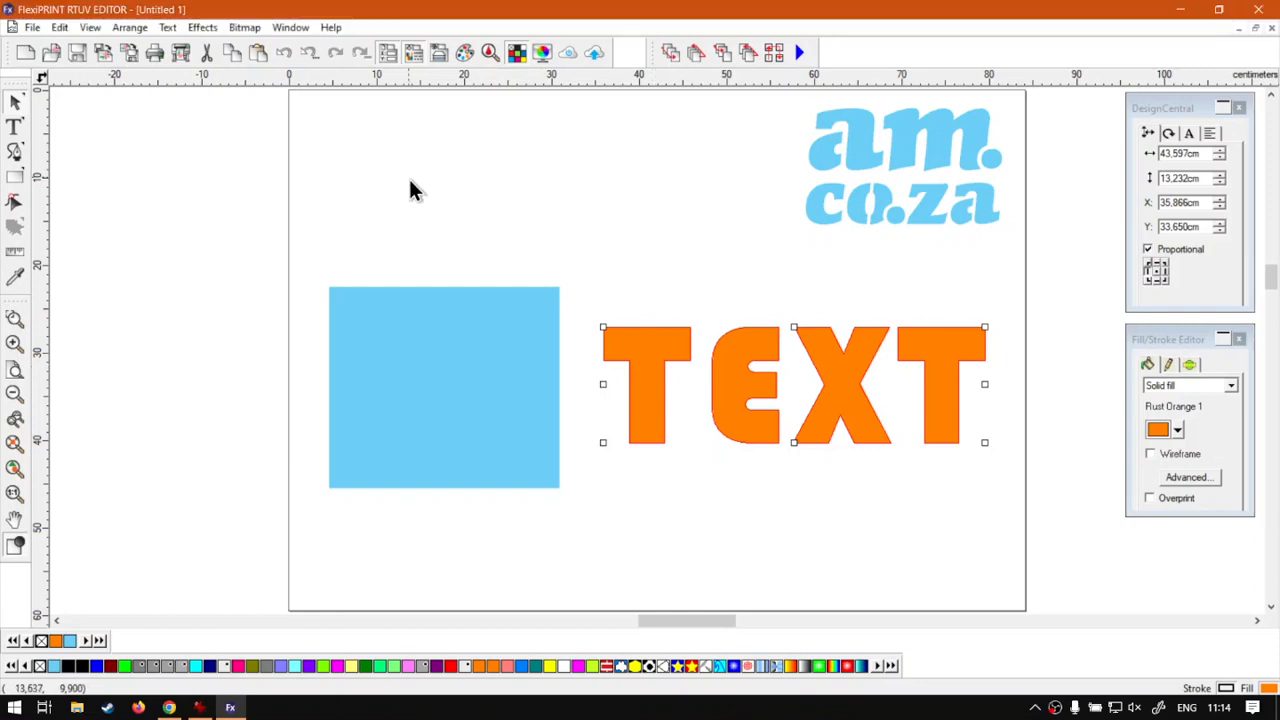
{"action": "left_click_drag", "start_coordinate": [657, 357], "coordinate": [509, 189]}
{"action": "left_click", "coordinate": [752, 380]}
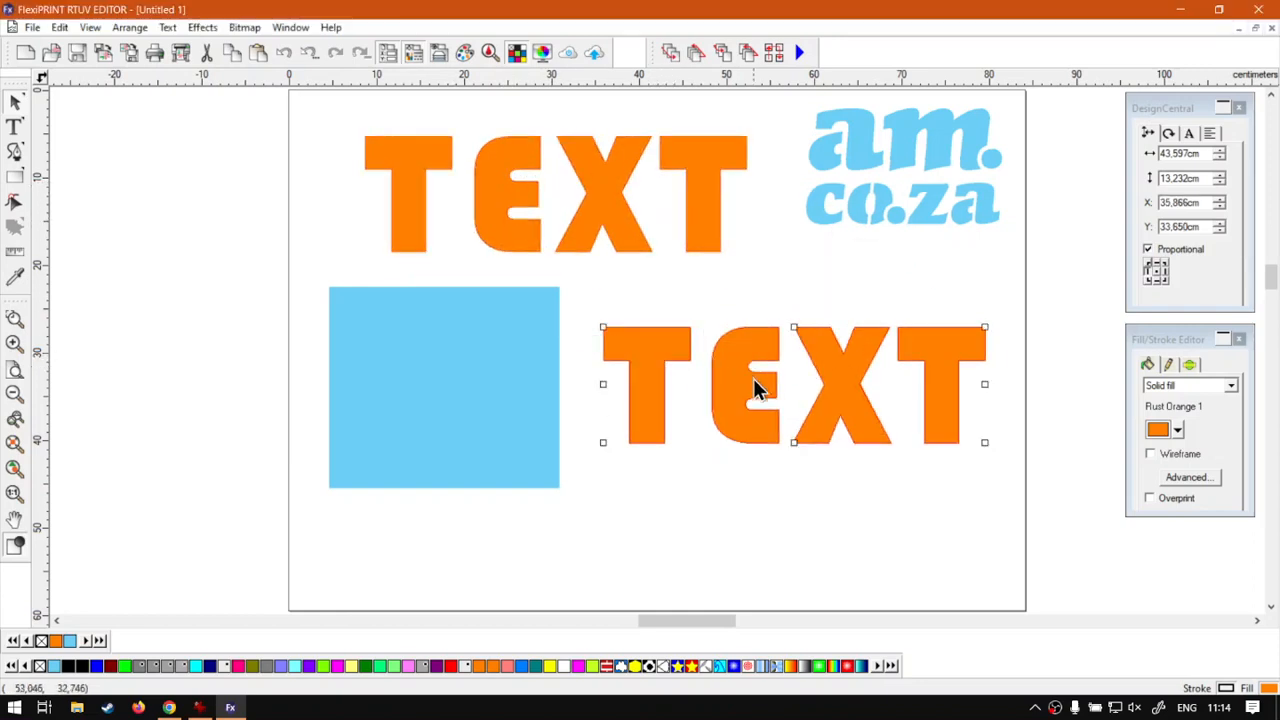
{"action": "left_click", "coordinate": [773, 490]}
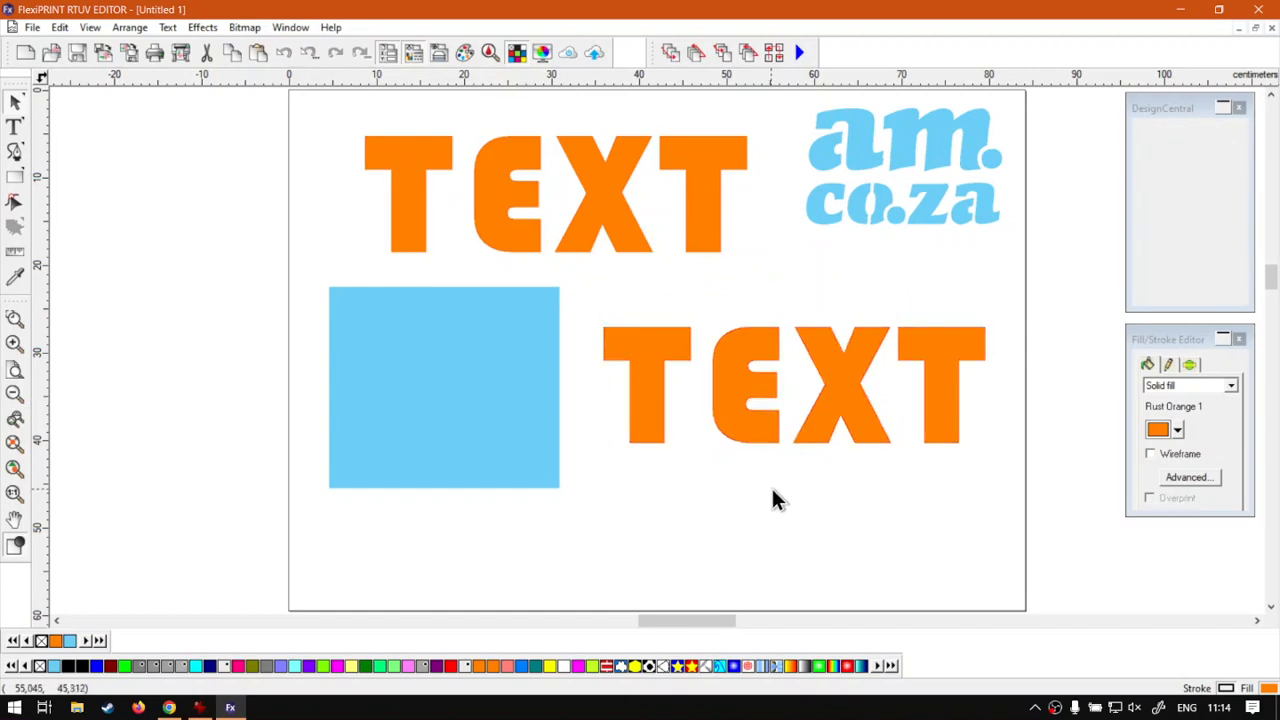
{"action": "left_click", "coordinate": [705, 197]}
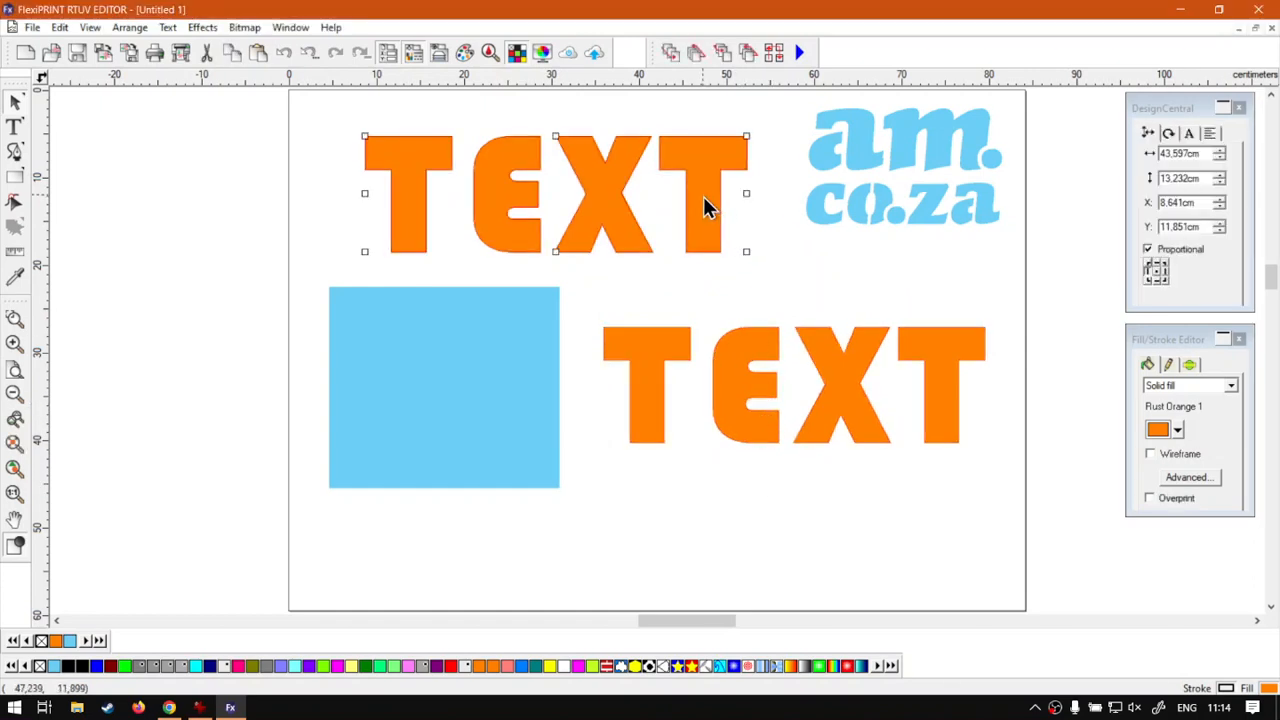
{"action": "left_click_drag", "start_coordinate": [605, 201], "coordinate": [609, 190]}
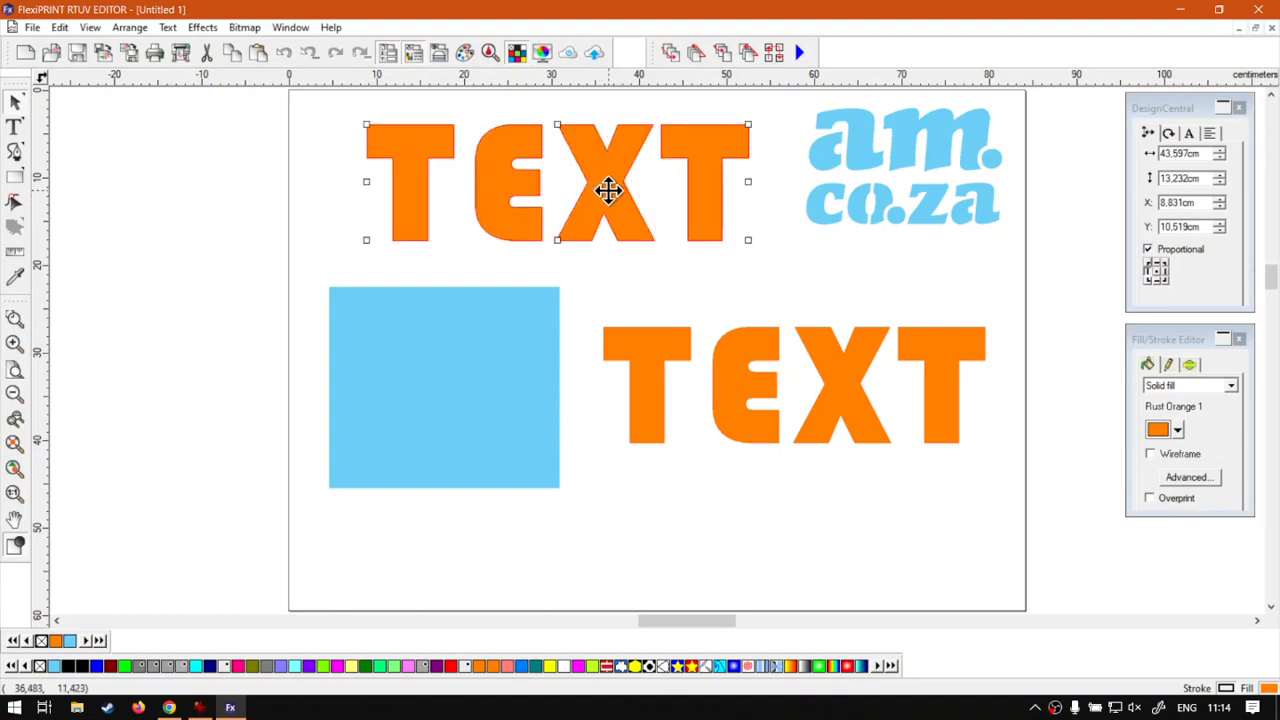
{"action": "key", "text": "Delete"}
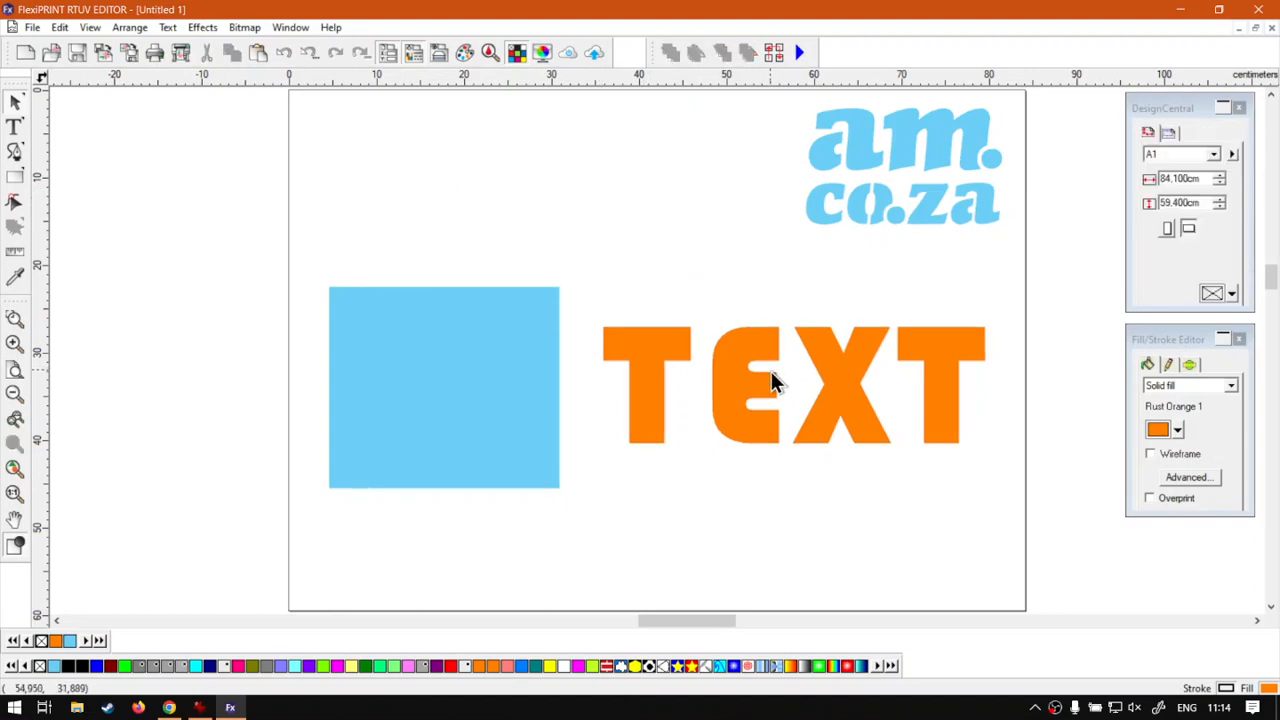
Draw a closed Bezier path above the blue rectangle, with two straight edges meeting at a corner and a rounded opposite end
{"action": "left_click", "coordinate": [456, 358]}
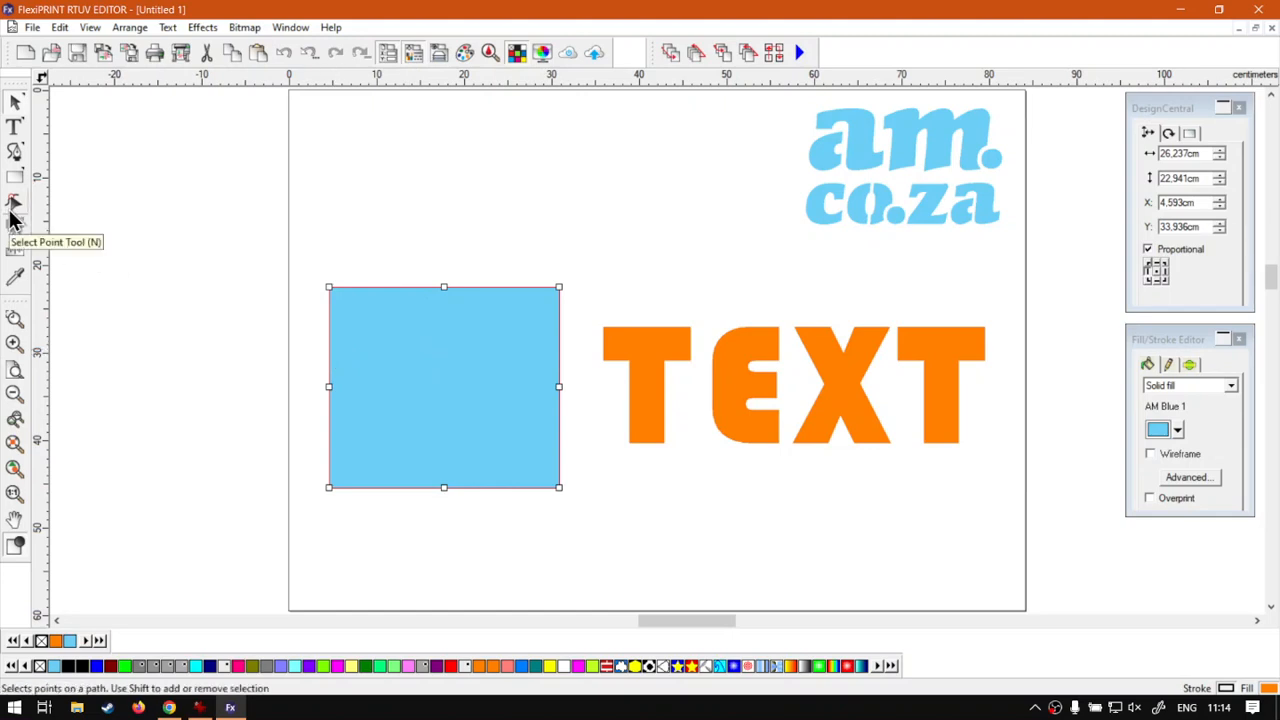
{"action": "key", "text": "super+plus"}
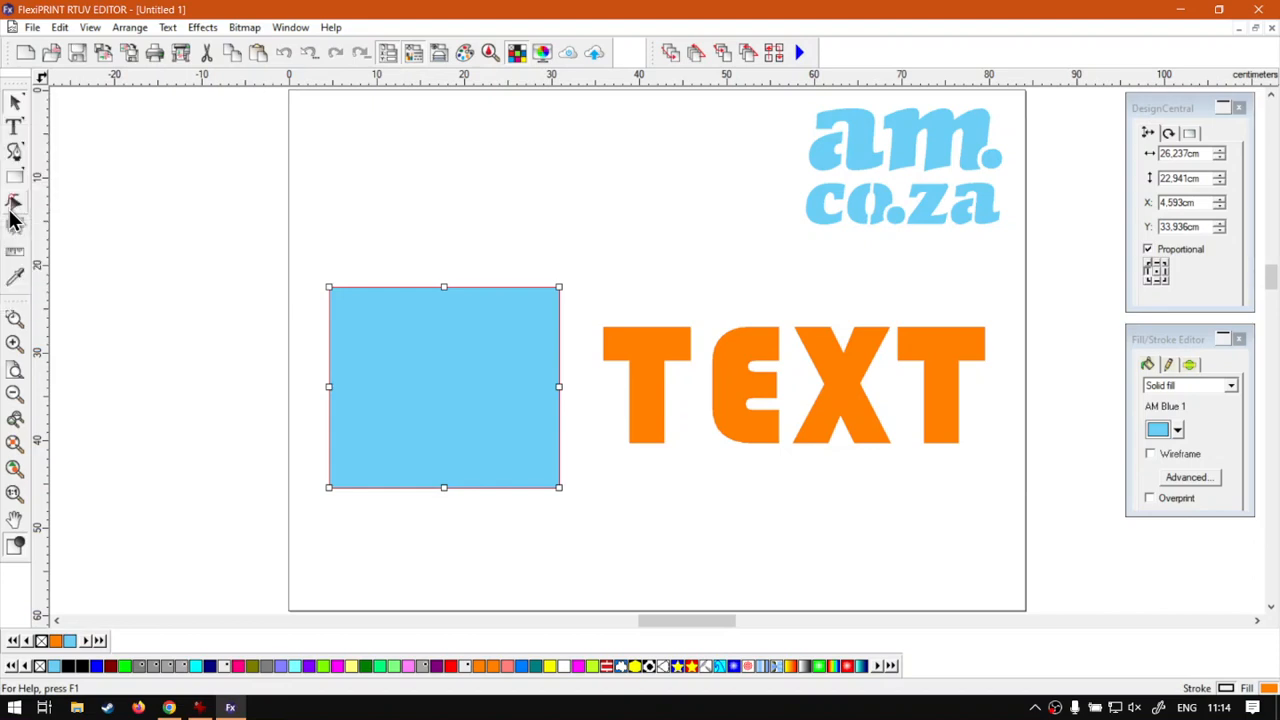
{"action": "left_click", "coordinate": [15, 200]}
{"action": "left_click", "coordinate": [573, 124]}
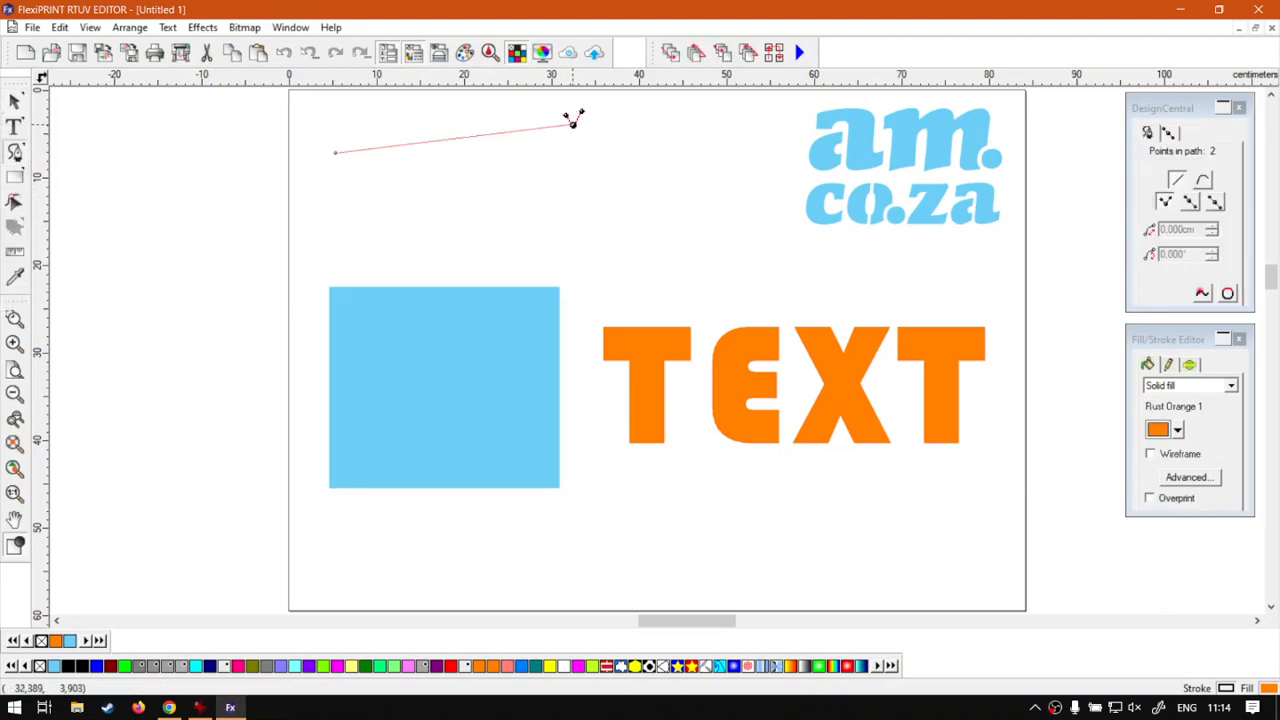
{"action": "left_click_drag", "start_coordinate": [583, 190], "coordinate": [523, 234]}
{"action": "left_click_drag", "start_coordinate": [440, 213], "coordinate": [434, 212]}
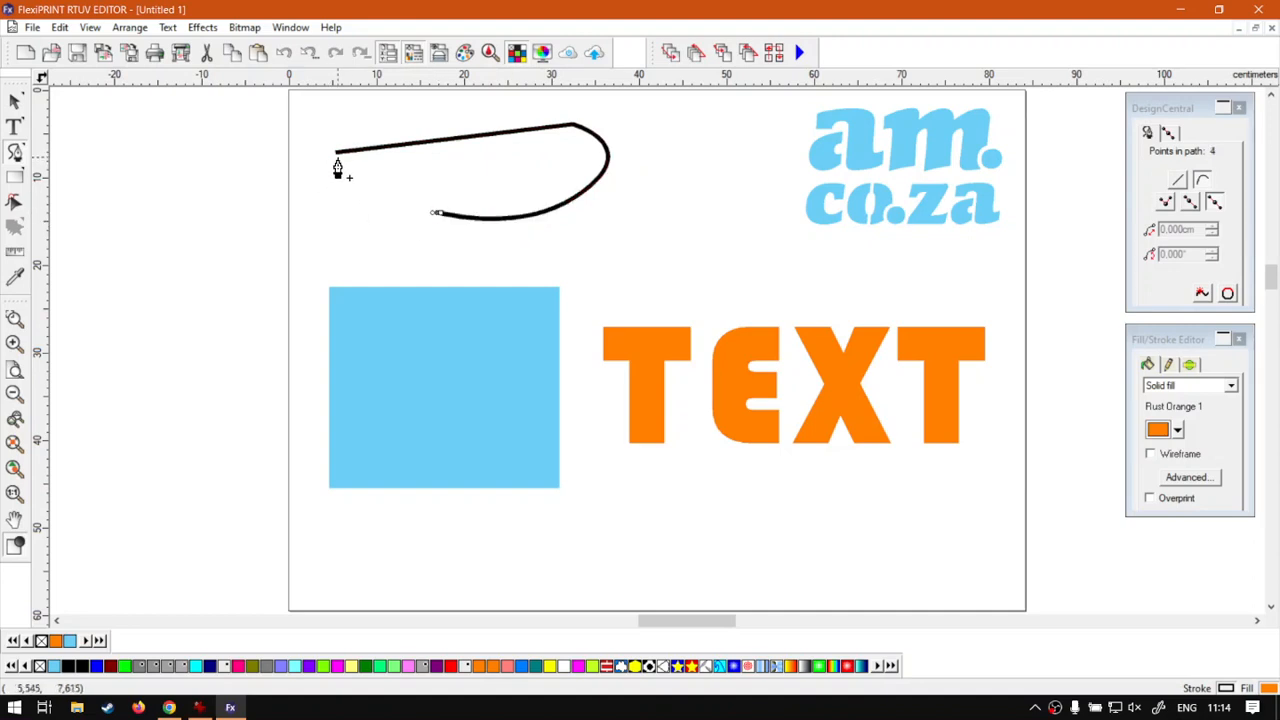
{"action": "left_click", "coordinate": [338, 152]}
{"action": "left_click", "coordinate": [338, 152]}
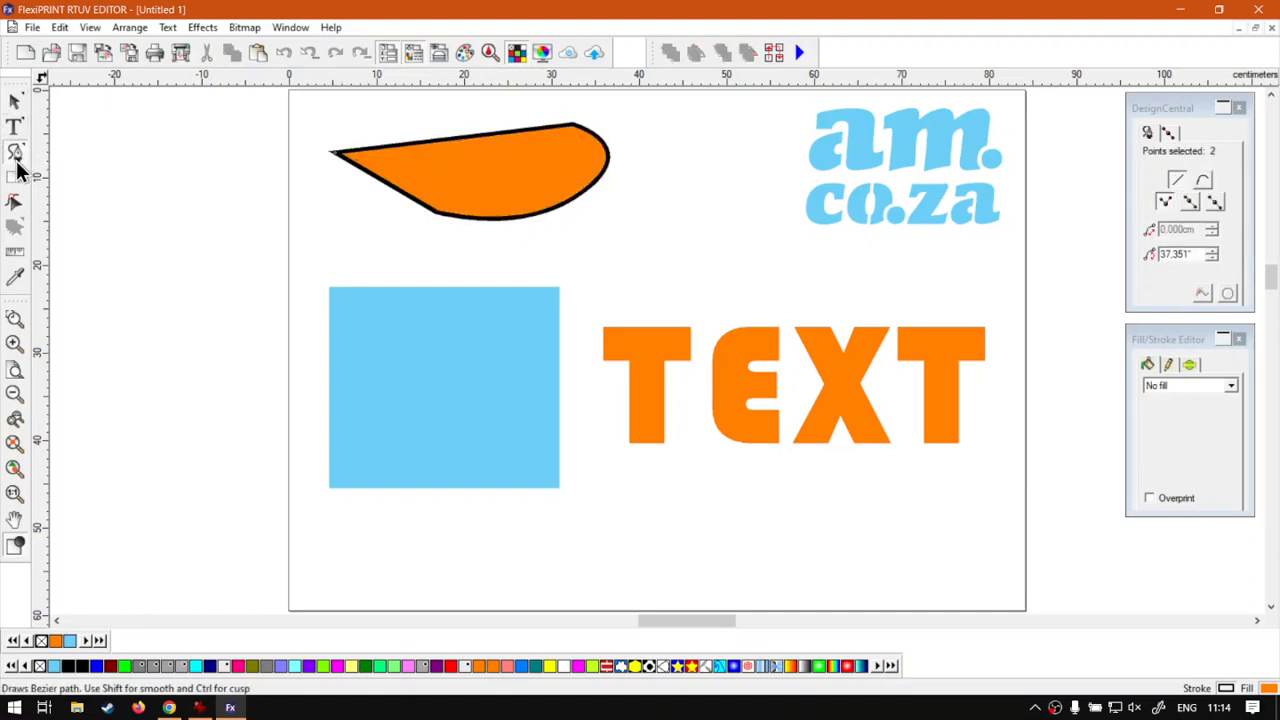
Reshape the orange Bezier shape by moving its lower point downward and its upper curve point back toward the pointed corner
{"action": "left_click", "coordinate": [15, 203]}
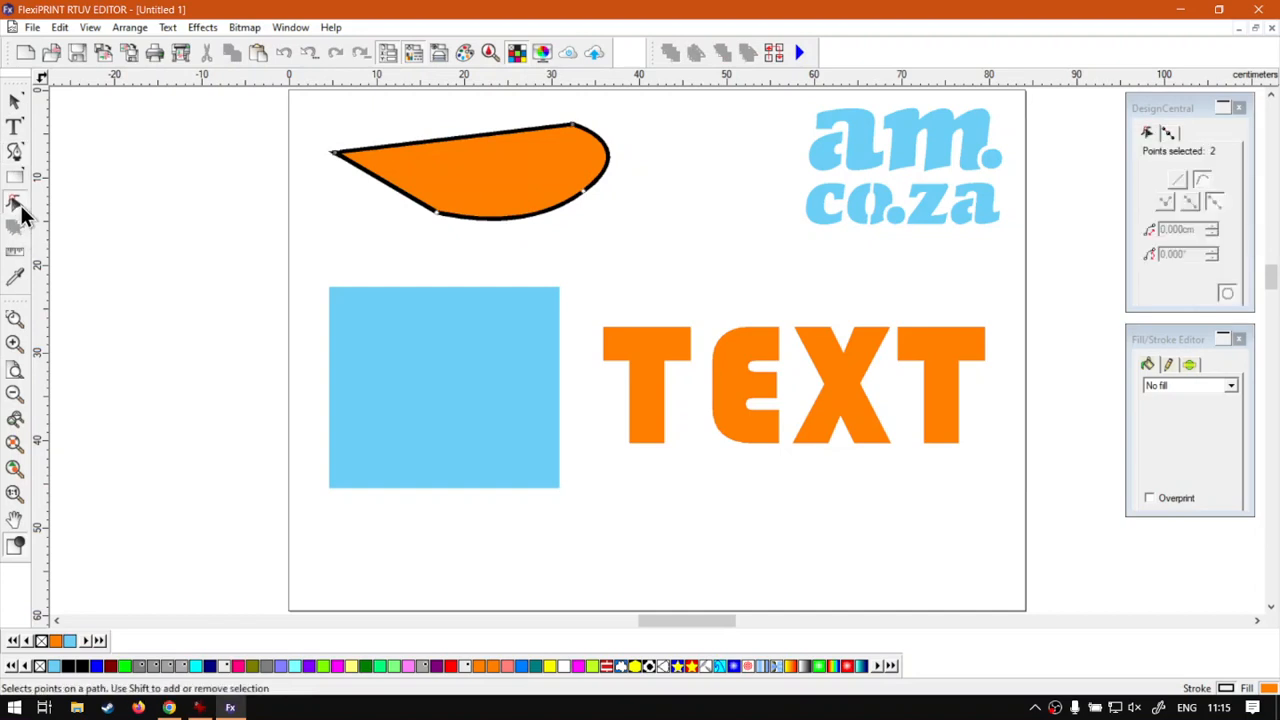
{"action": "left_click", "coordinate": [440, 214]}
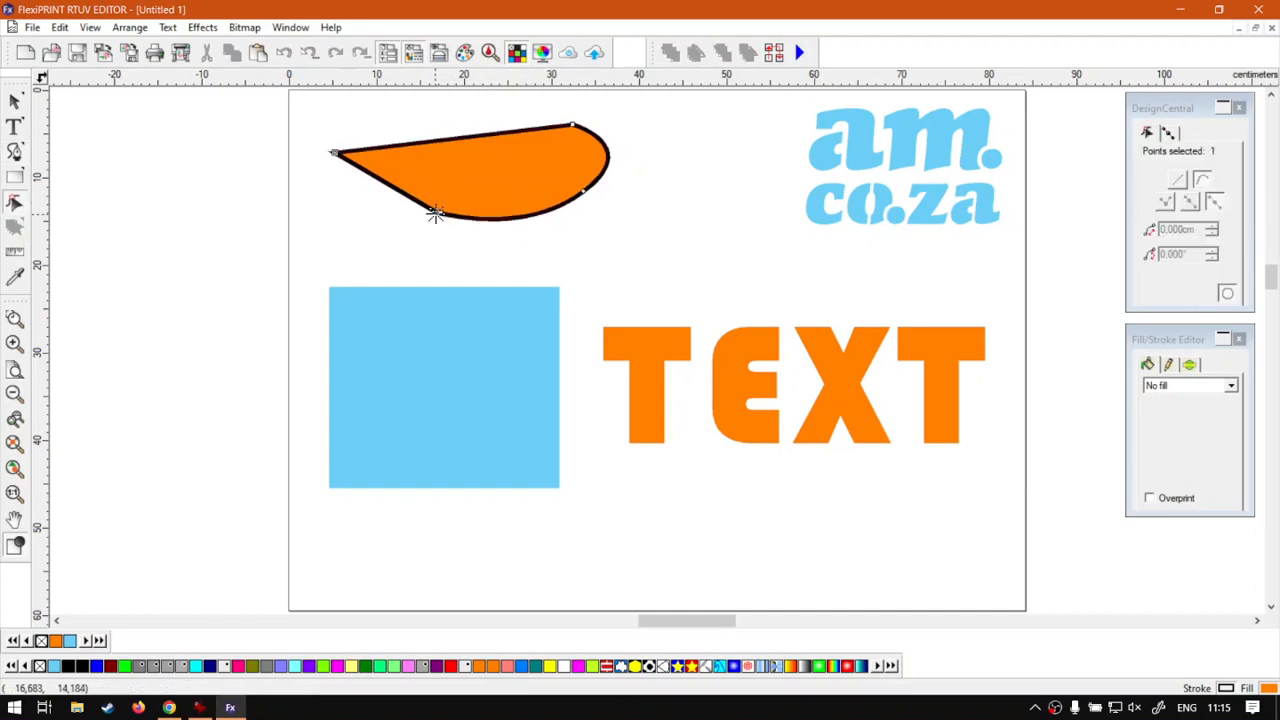
{"action": "left_click_drag", "start_coordinate": [435, 210], "coordinate": [418, 240]}
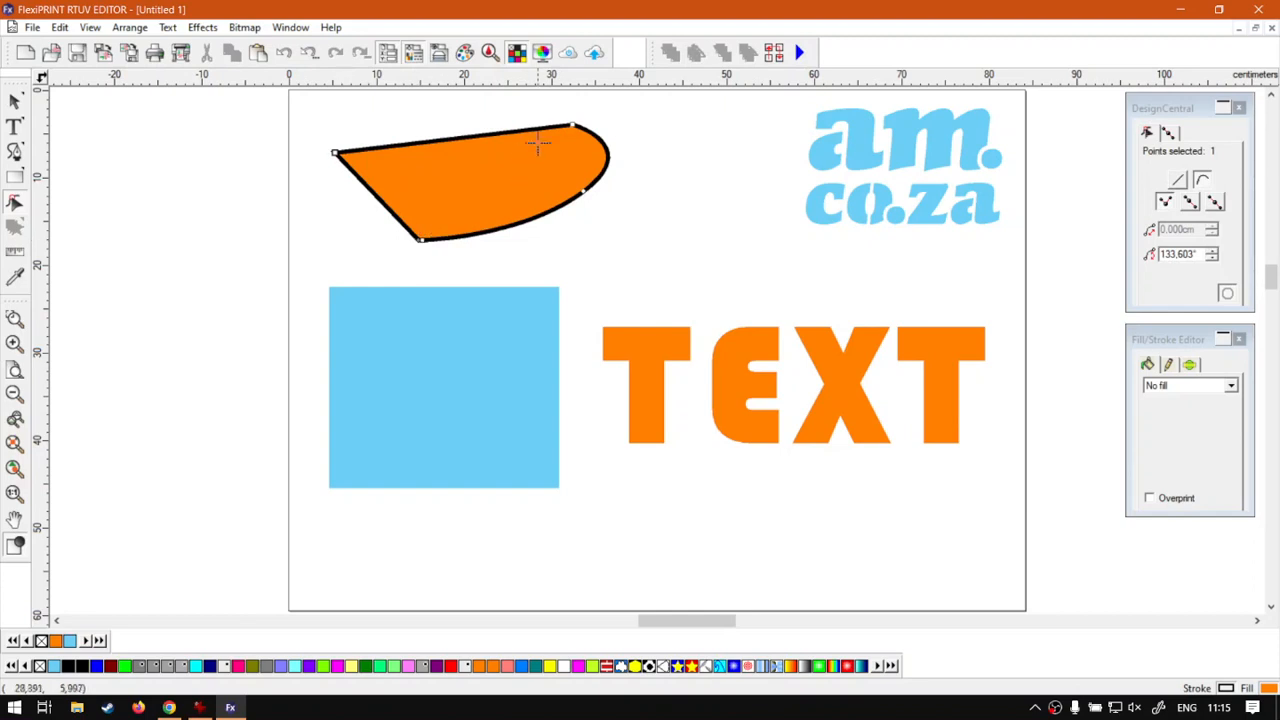
{"action": "left_click", "coordinate": [572, 125]}
{"action": "left_click_drag", "start_coordinate": [572, 125], "coordinate": [491, 112]}
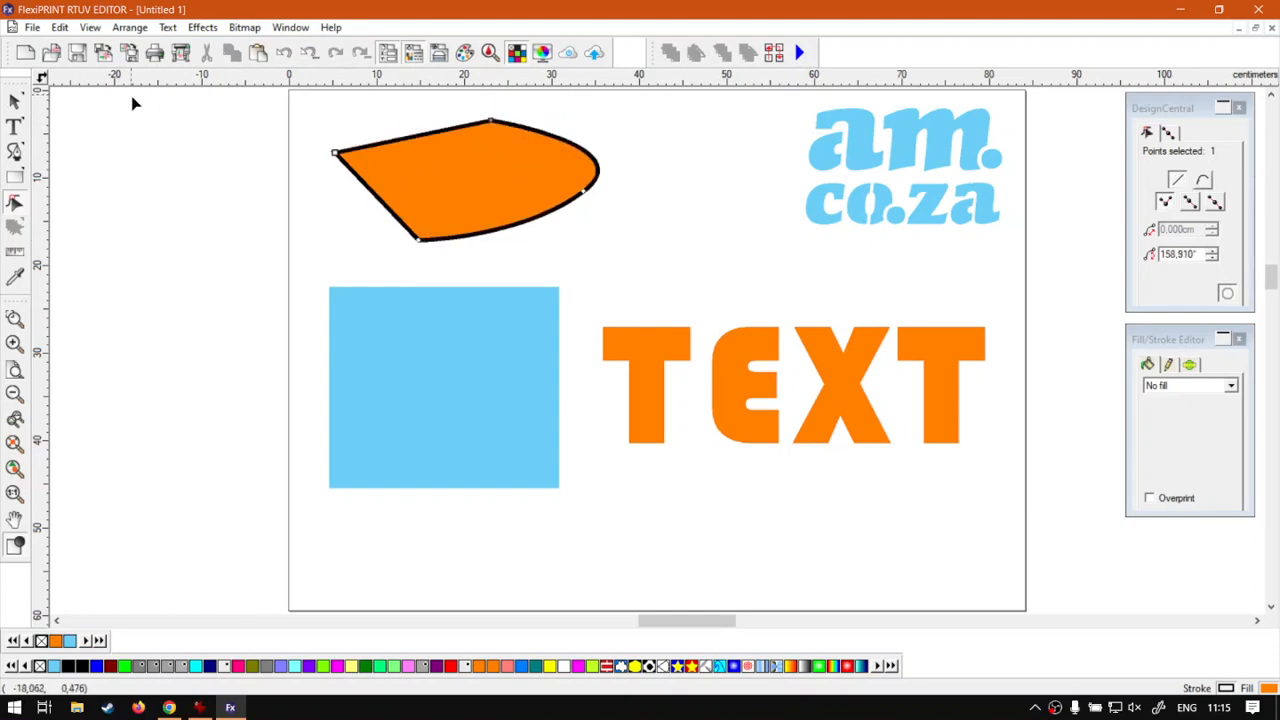
Try to edit the blue rectangle's corner points with the Select Point tool
{"action": "left_click", "coordinate": [14, 101]}
{"action": "left_click", "coordinate": [517, 471]}
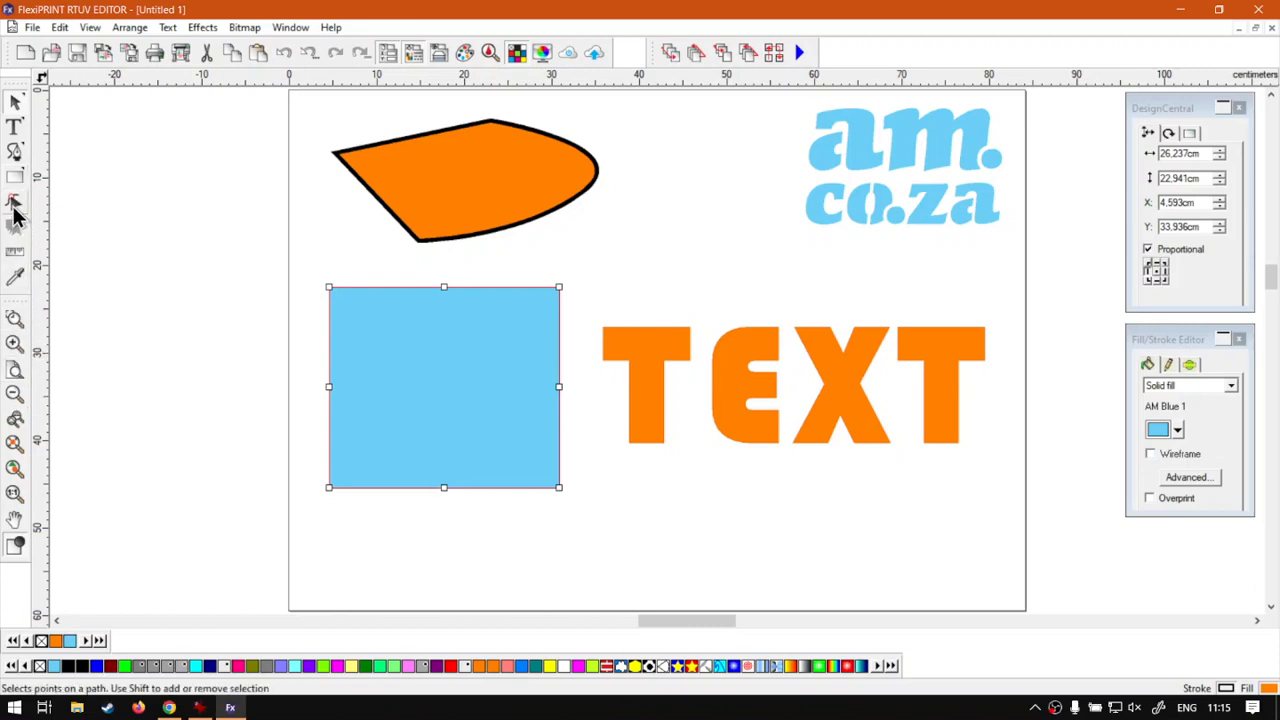
{"action": "left_click", "coordinate": [14, 206]}
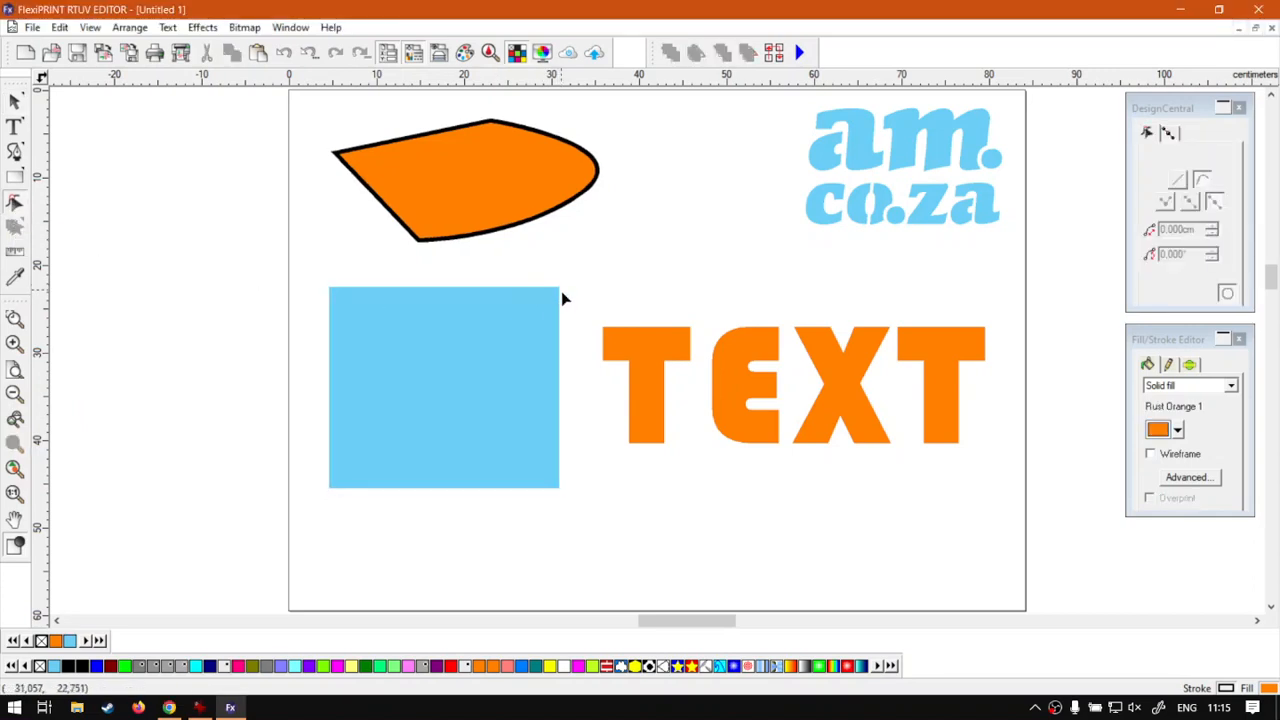
{"action": "left_click", "coordinate": [14, 102]}
Resize the blue rectangle proportionally to about 26.37 by 23.06 cm and convert it to outlines
{"action": "left_click", "coordinate": [449, 432]}
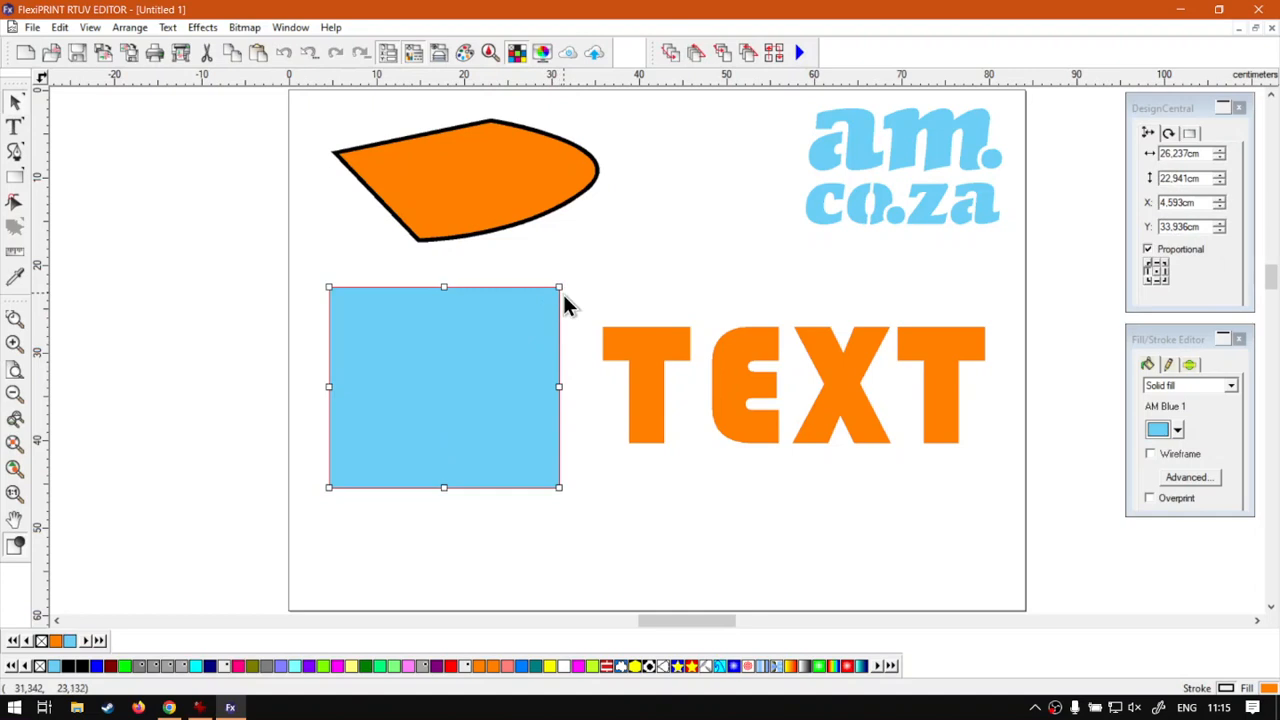
{"action": "mouse_move", "coordinate": [558, 286]}
{"action": "left_mouse_down"}
{"action": "mouse_move", "coordinate": [526, 323]}
{"action": "mouse_move", "coordinate": [571, 280]}
{"action": "mouse_move", "coordinate": [561, 292]}
{"action": "left_mouse_up"}
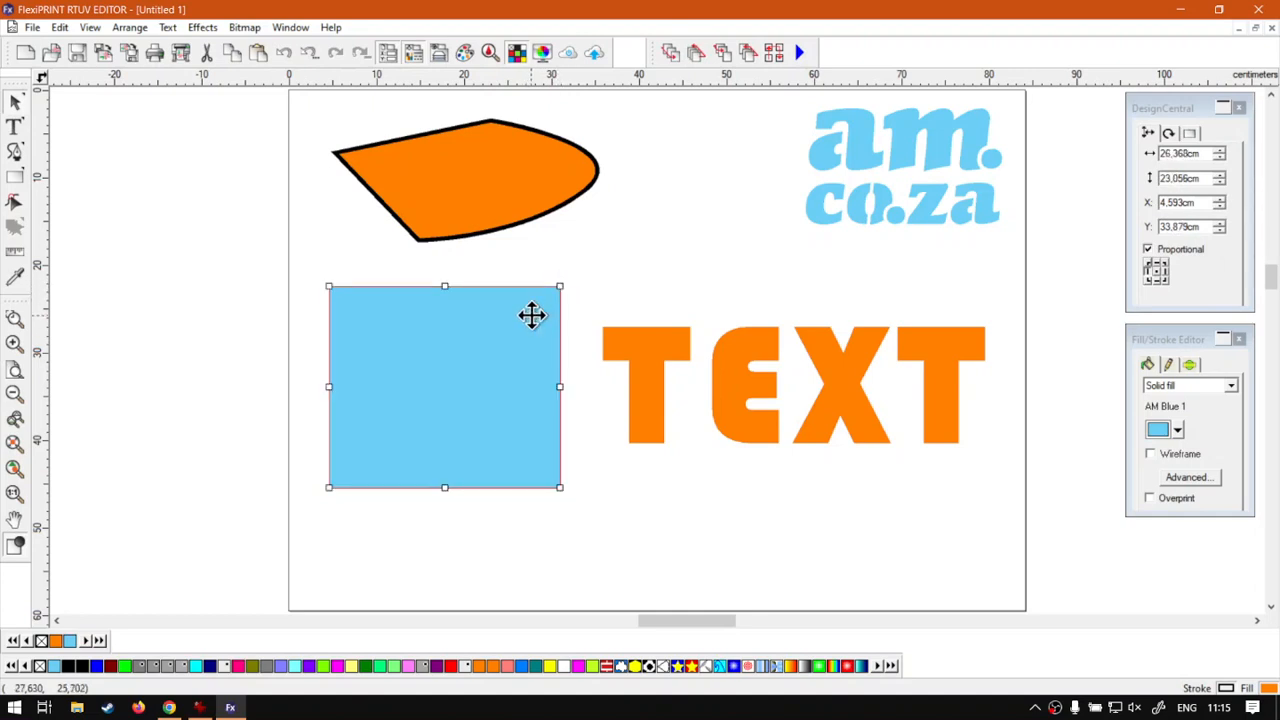
{"action": "left_click", "coordinate": [130, 28]}
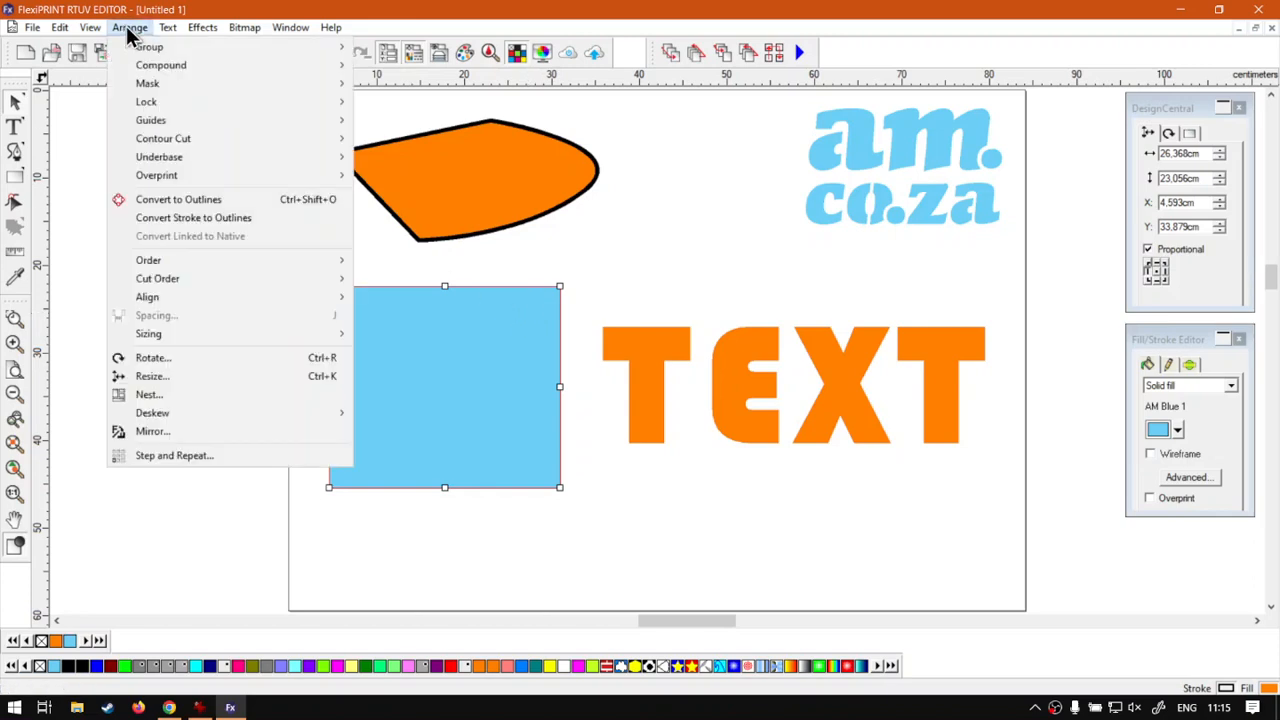
{"action": "left_click", "coordinate": [257, 199]}
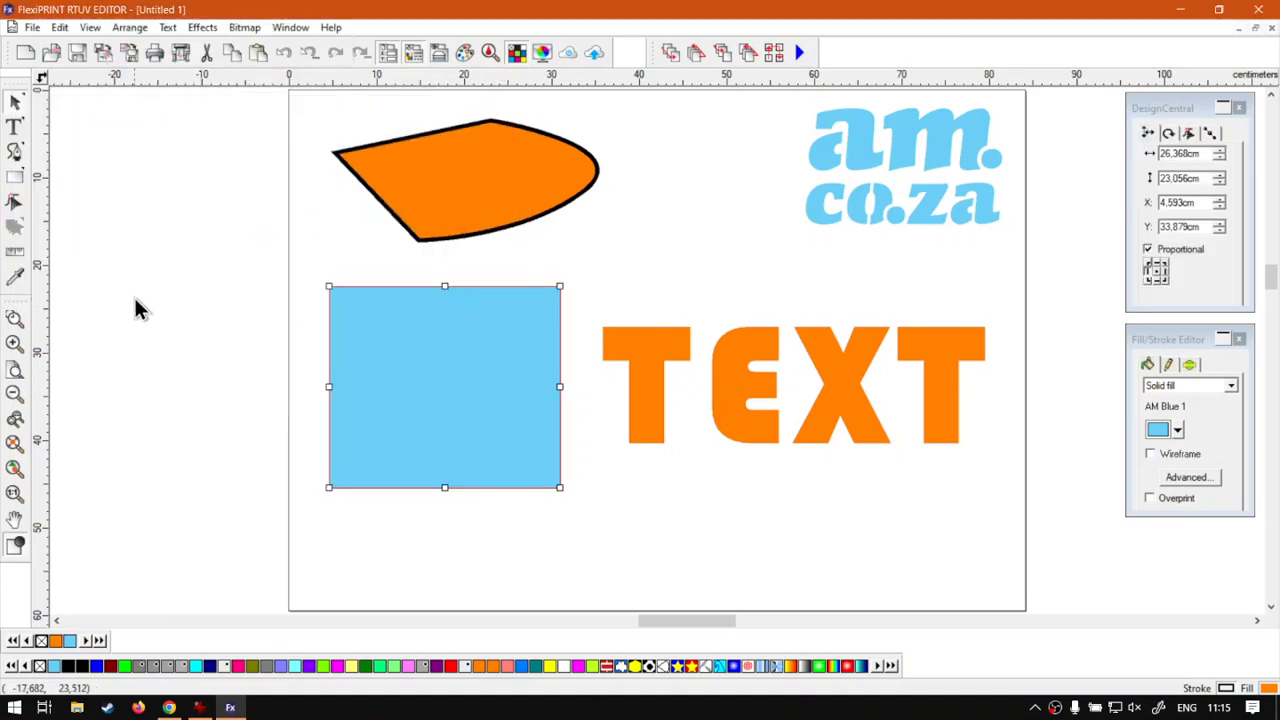
Reshape the outlined blue rectangle by moving its corner points until it forms a low trapezoid with a shorter upper edge
{"action": "left_click", "coordinate": [15, 204]}
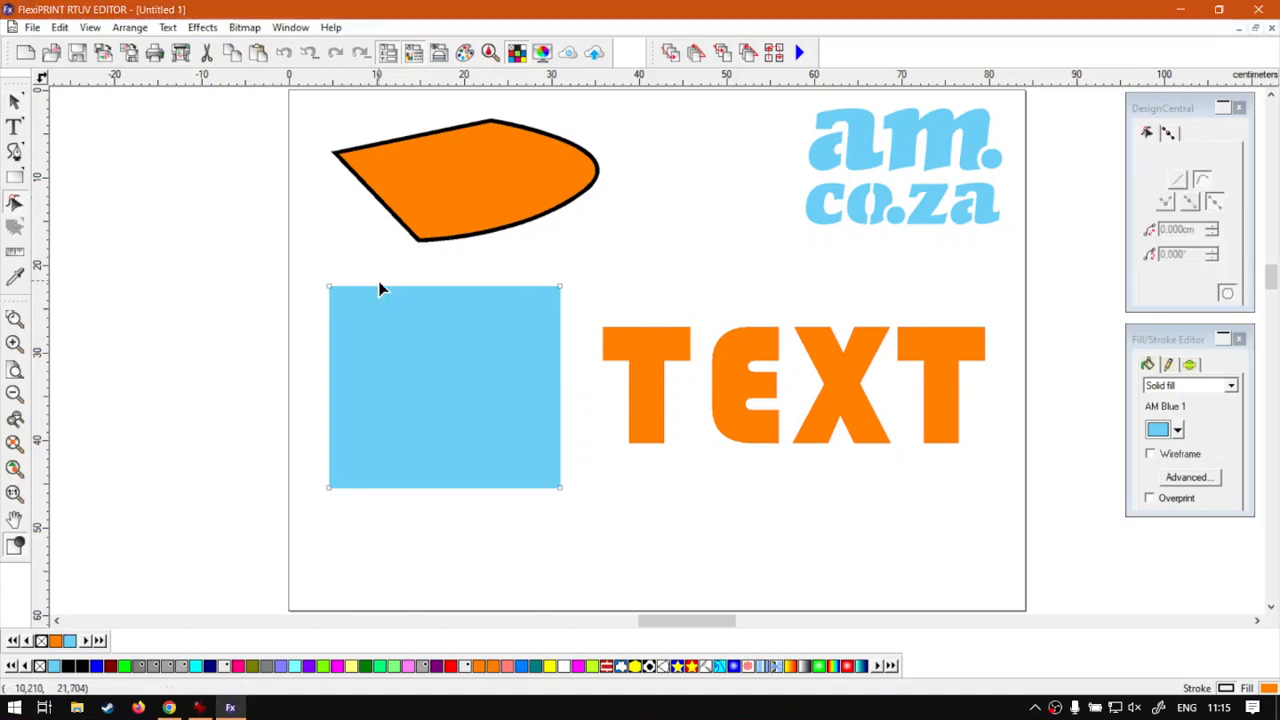
{"action": "left_click_drag", "start_coordinate": [559, 286], "coordinate": [635, 222]}
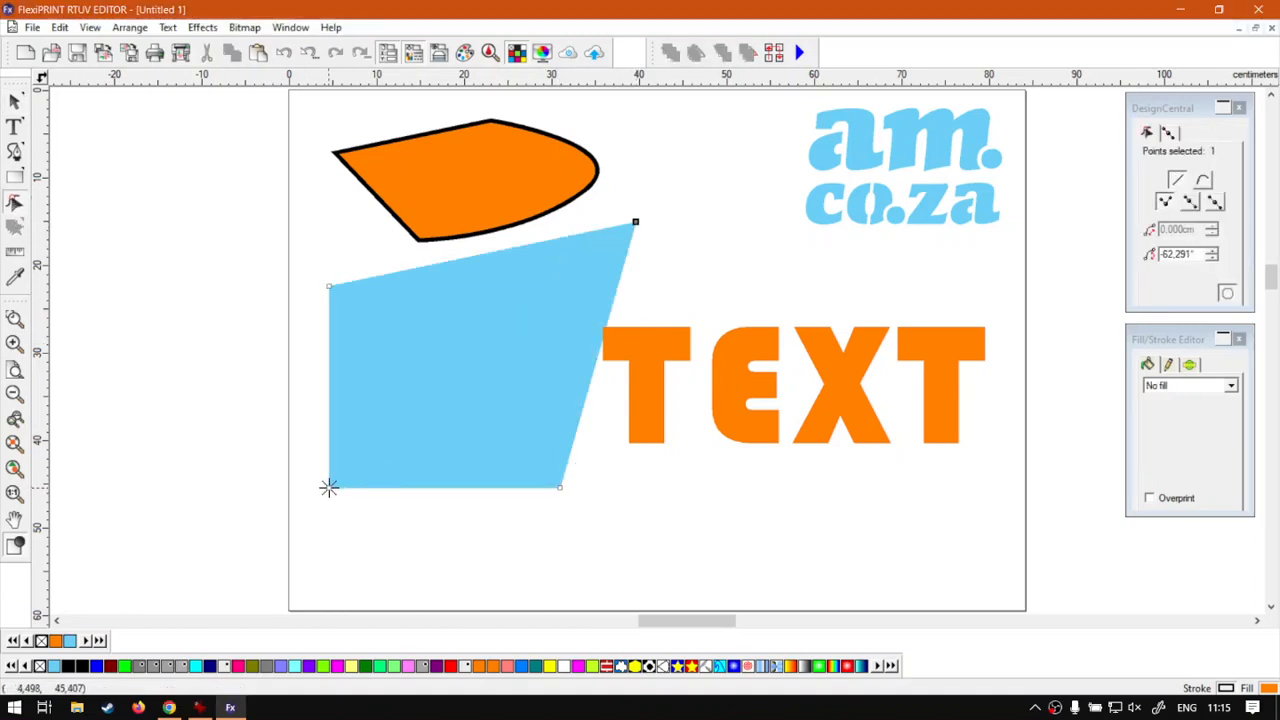
{"action": "left_click_drag", "start_coordinate": [329, 487], "coordinate": [171, 606]}
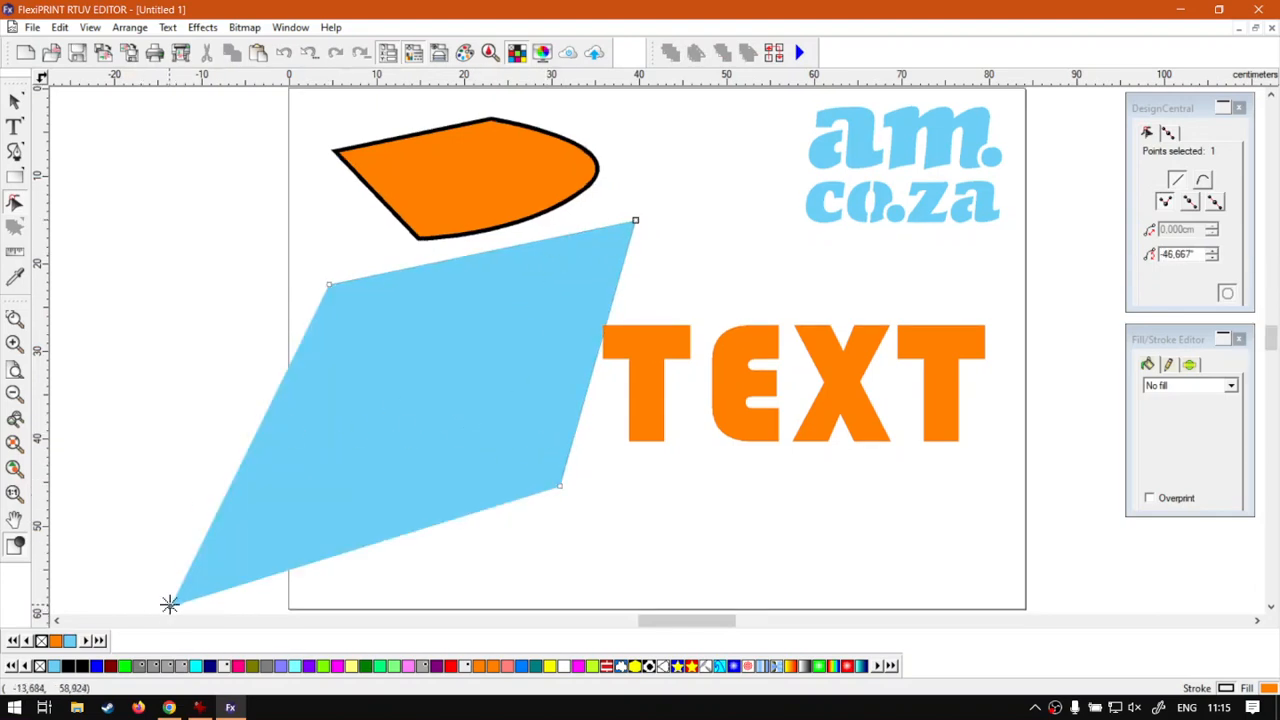
{"action": "left_click_drag", "start_coordinate": [169, 604], "coordinate": [341, 490]}
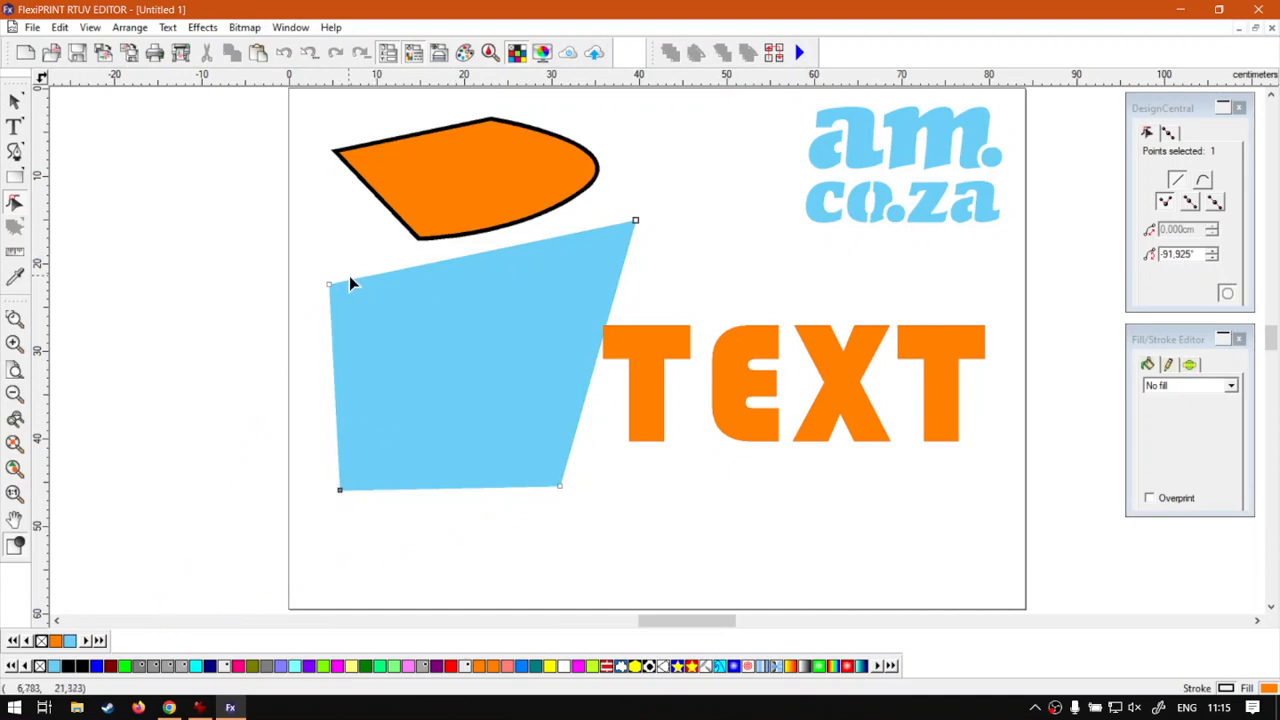
{"action": "left_click_drag", "start_coordinate": [333, 289], "coordinate": [400, 391]}
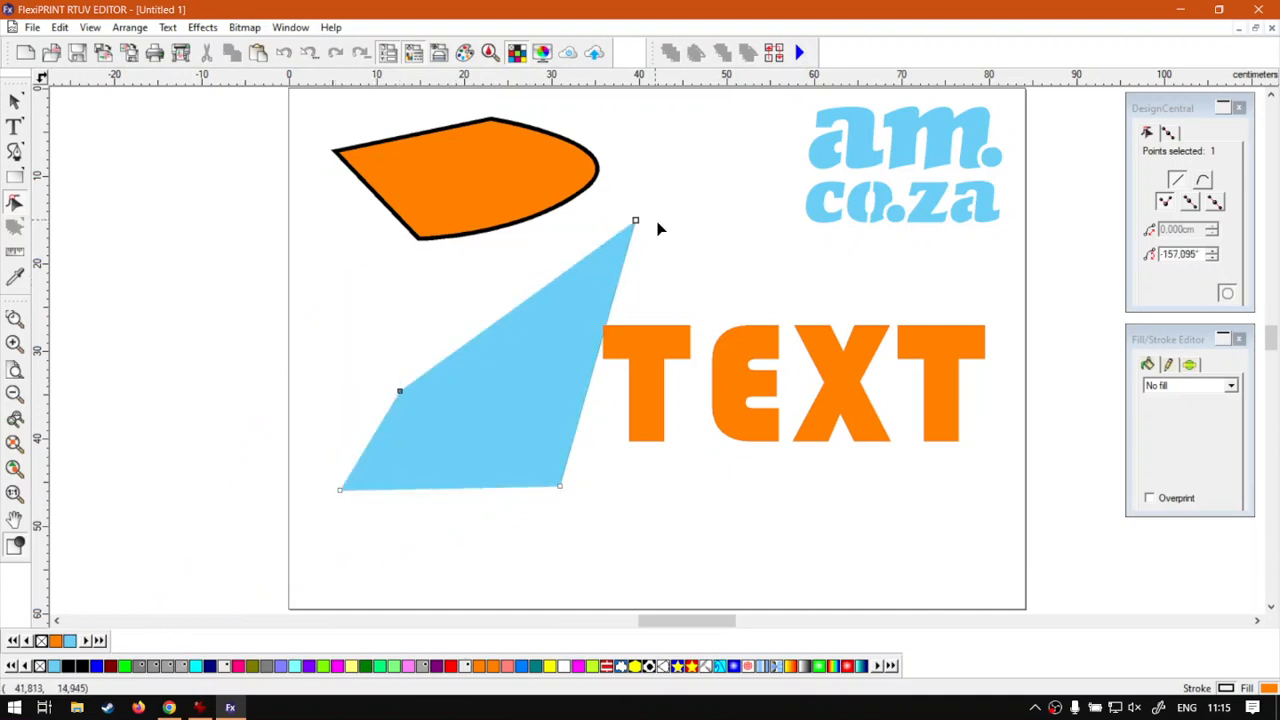
{"action": "left_click_drag", "start_coordinate": [636, 219], "coordinate": [519, 407]}
{"action": "left_click_drag", "start_coordinate": [398, 392], "coordinate": [417, 408]}
{"action": "left_click", "coordinate": [407, 398]}
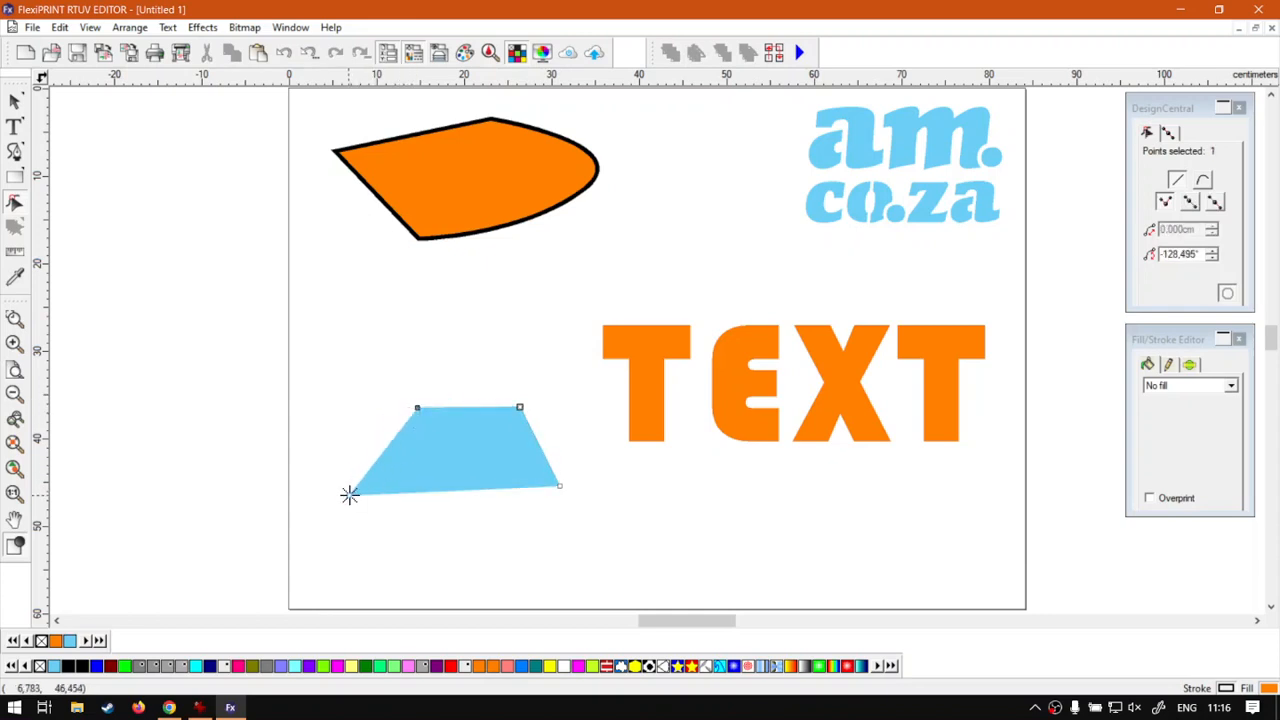
{"action": "left_click_drag", "start_coordinate": [349, 495], "coordinate": [361, 485]}
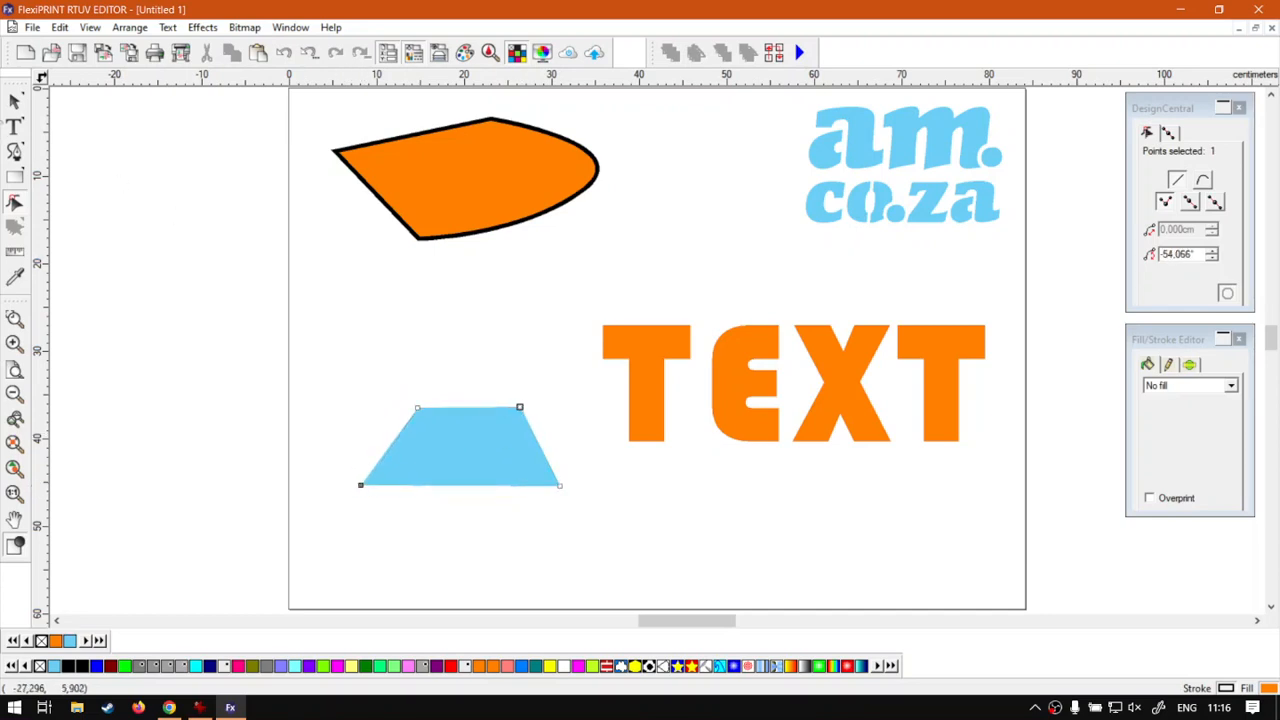
Stretch the blue trapezoid to about 73.4 cm wide and position it behind the lower part of the orange TEXT
{"action": "left_click", "coordinate": [15, 100]}
{"action": "left_click", "coordinate": [536, 305]}
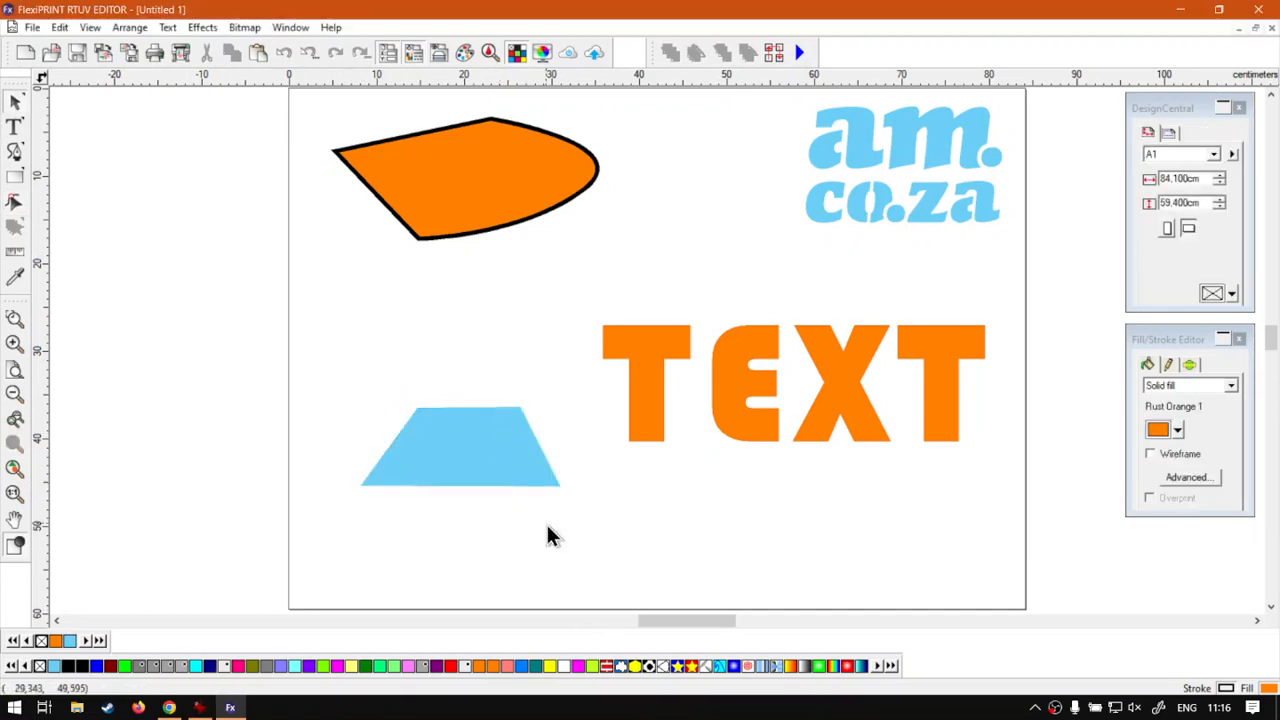
{"action": "left_click_drag", "start_coordinate": [481, 457], "coordinate": [451, 434]}
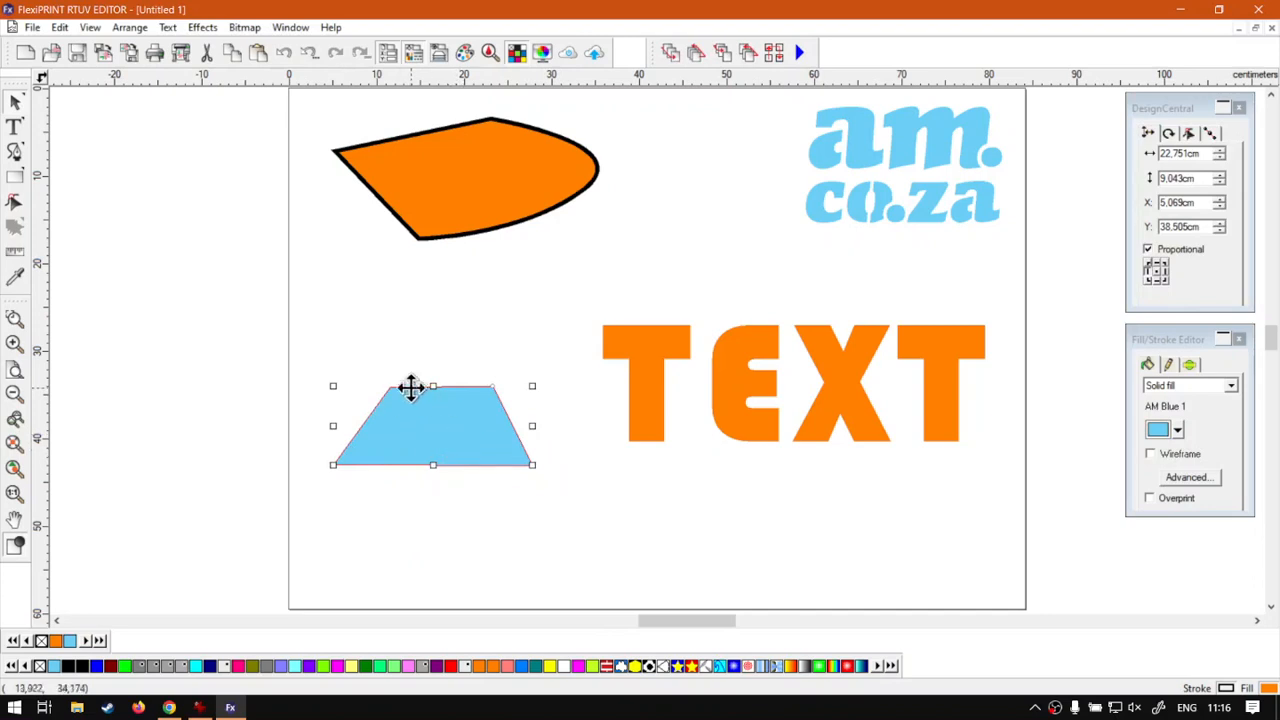
{"action": "mouse_move", "coordinate": [451, 389]}
{"action": "left_mouse_down"}
{"action": "mouse_move", "coordinate": [446, 380]}
{"action": "mouse_move", "coordinate": [458, 401]}
{"action": "left_mouse_up"}
{"action": "left_click_drag", "start_coordinate": [538, 439], "coordinate": [981, 439]}
{"action": "left_click_drag", "start_coordinate": [791, 455], "coordinate": [895, 457]}
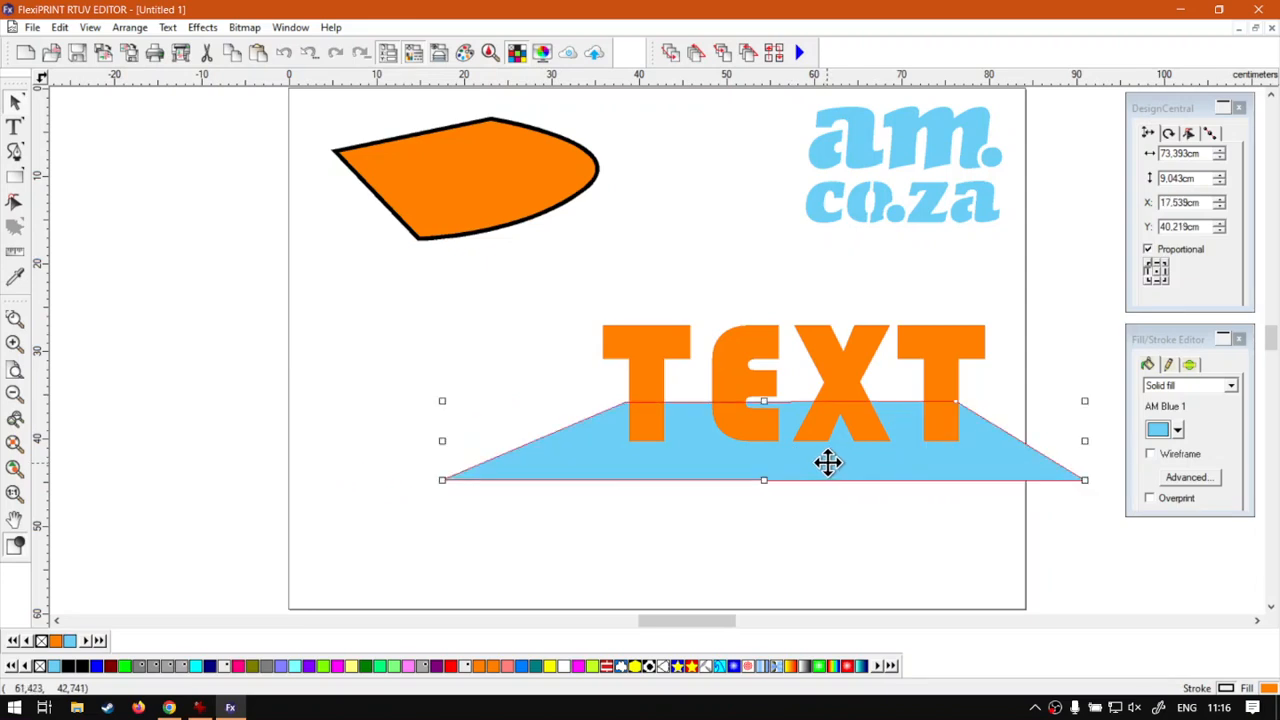
Move the trapezoid and TEXT together about 13 cm left onto the page, and nudge the TEXT left toward the trapezoid's centre
{"action": "left_click", "coordinate": [934, 382], "text": "shift"}
{"action": "left_click_drag", "start_coordinate": [934, 382], "coordinate": [818, 389]}
{"action": "left_click", "coordinate": [881, 284]}
{"action": "left_click", "coordinate": [844, 344]}
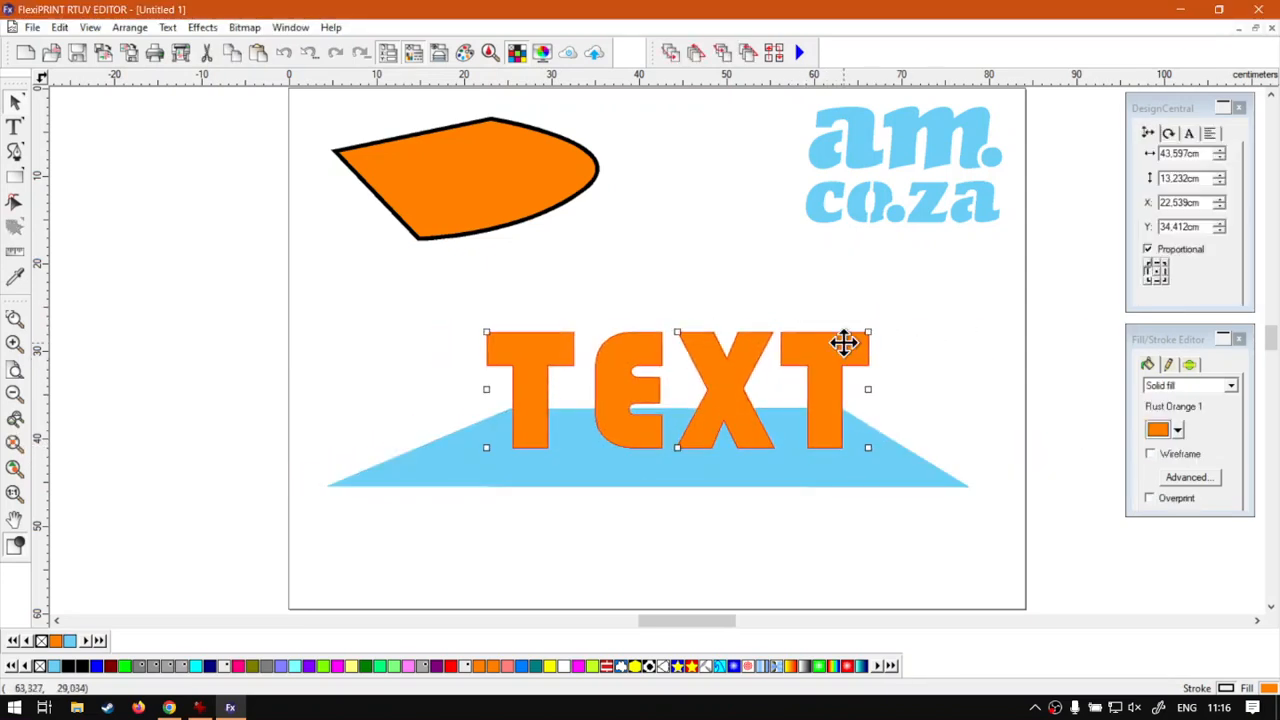
{"action": "key", "text": "Left"}
{"action": "key", "text": "Left"}
{"action": "left_click", "coordinate": [757, 292]}
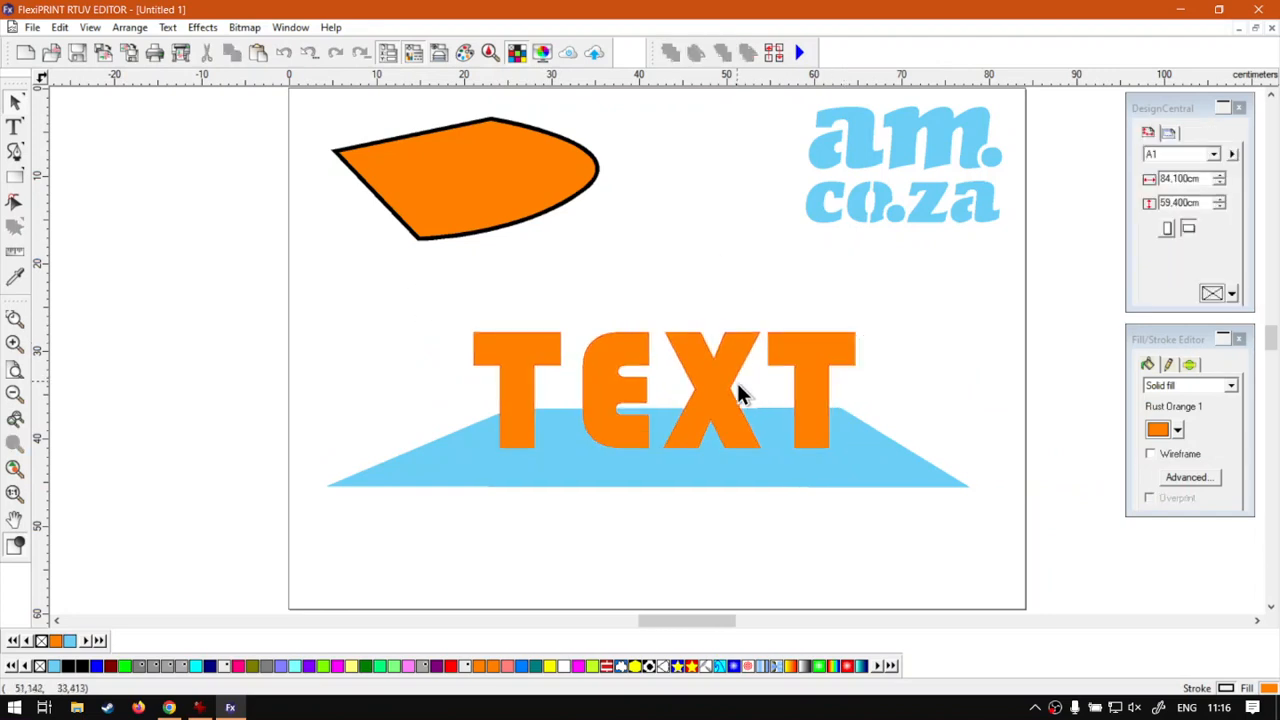
Convert the orange TEXT to outlines and deselect it
{"action": "left_click", "coordinate": [698, 373]}
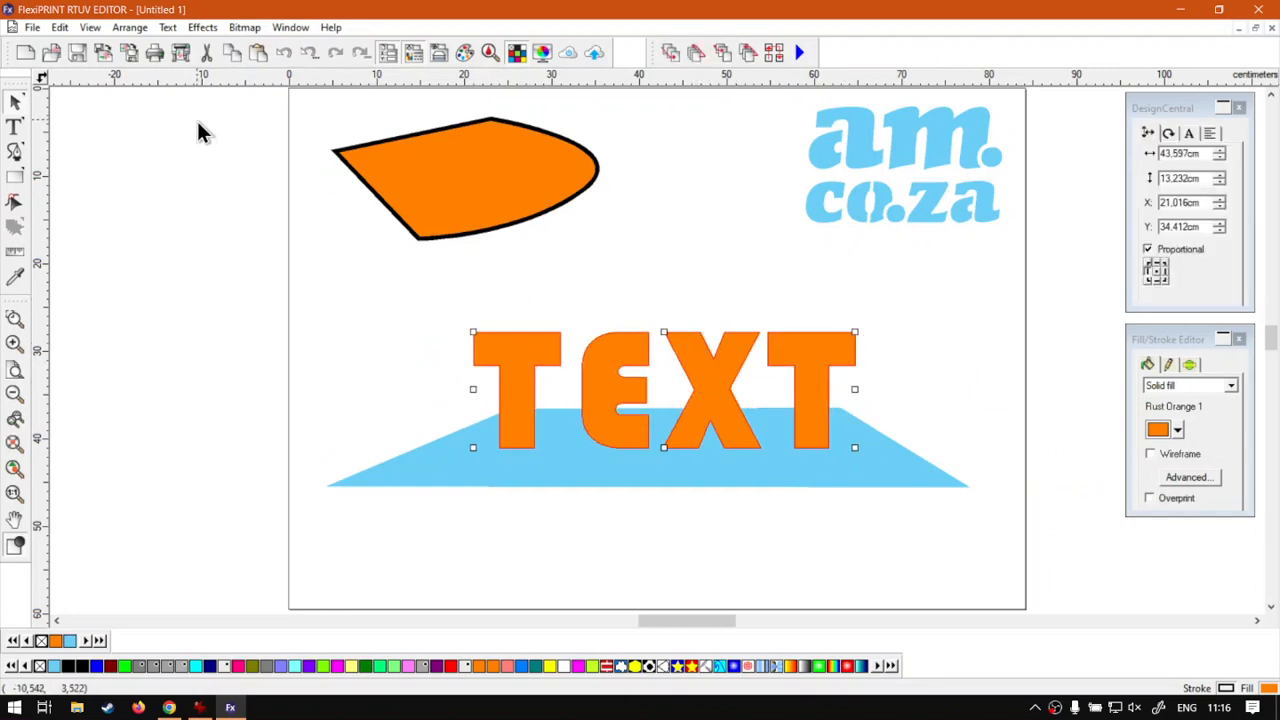
{"action": "left_click", "coordinate": [125, 28]}
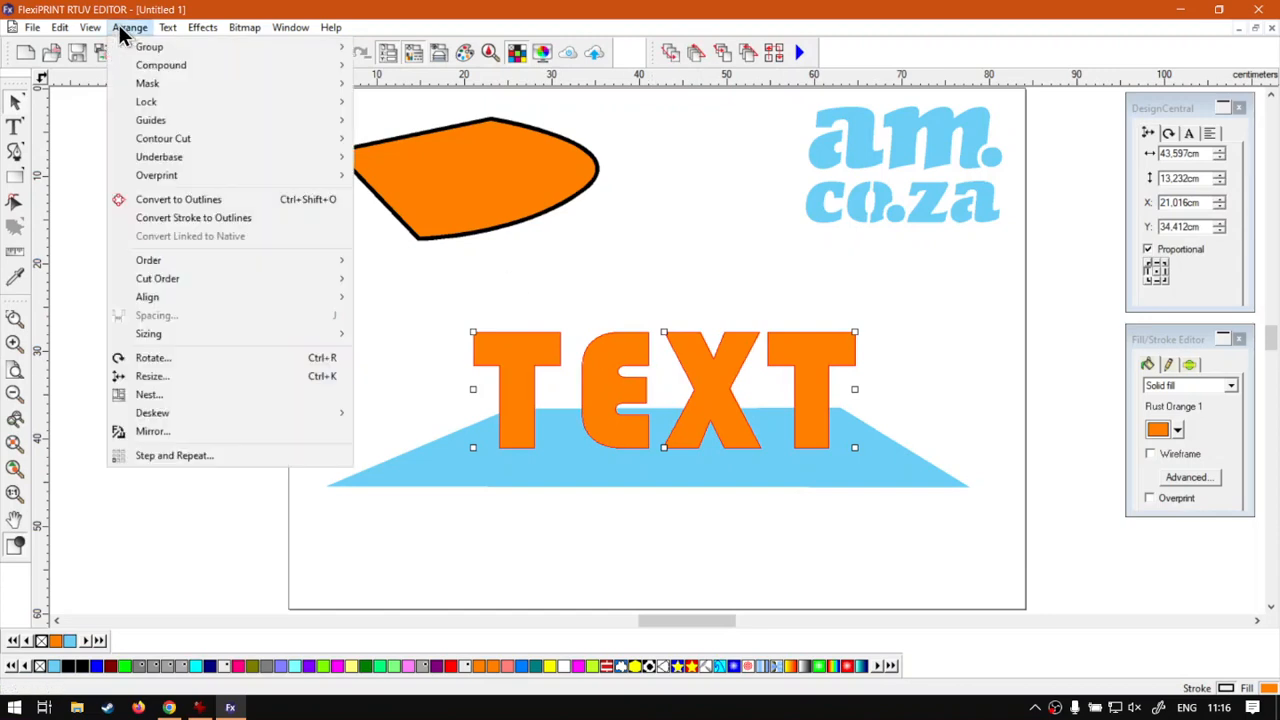
{"action": "left_click", "coordinate": [191, 202]}
{"action": "left_click", "coordinate": [785, 545]}
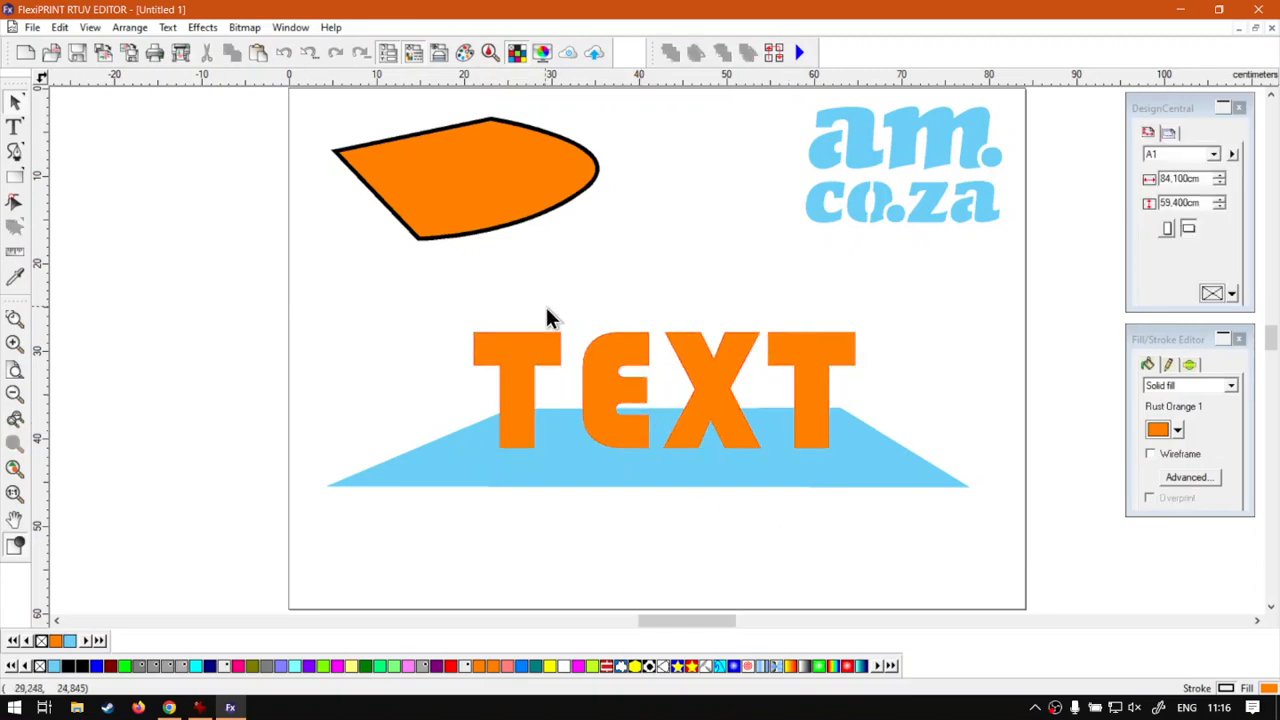
Reshape the first letter T by moving its two upper corner points outward about 3 cm each, giving its crossbar slanted ends
{"action": "left_click", "coordinate": [528, 363]}
{"action": "left_click", "coordinate": [15, 204]}
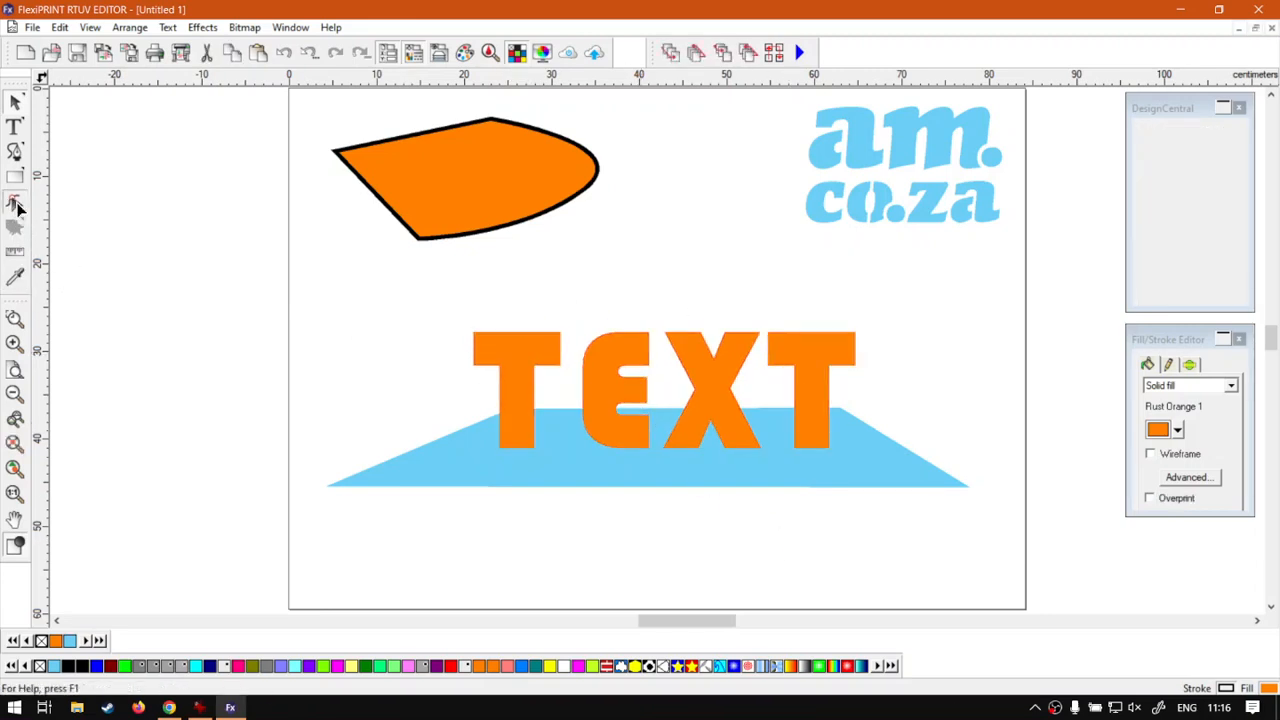
{"action": "left_click_drag", "start_coordinate": [472, 332], "coordinate": [445, 331]}
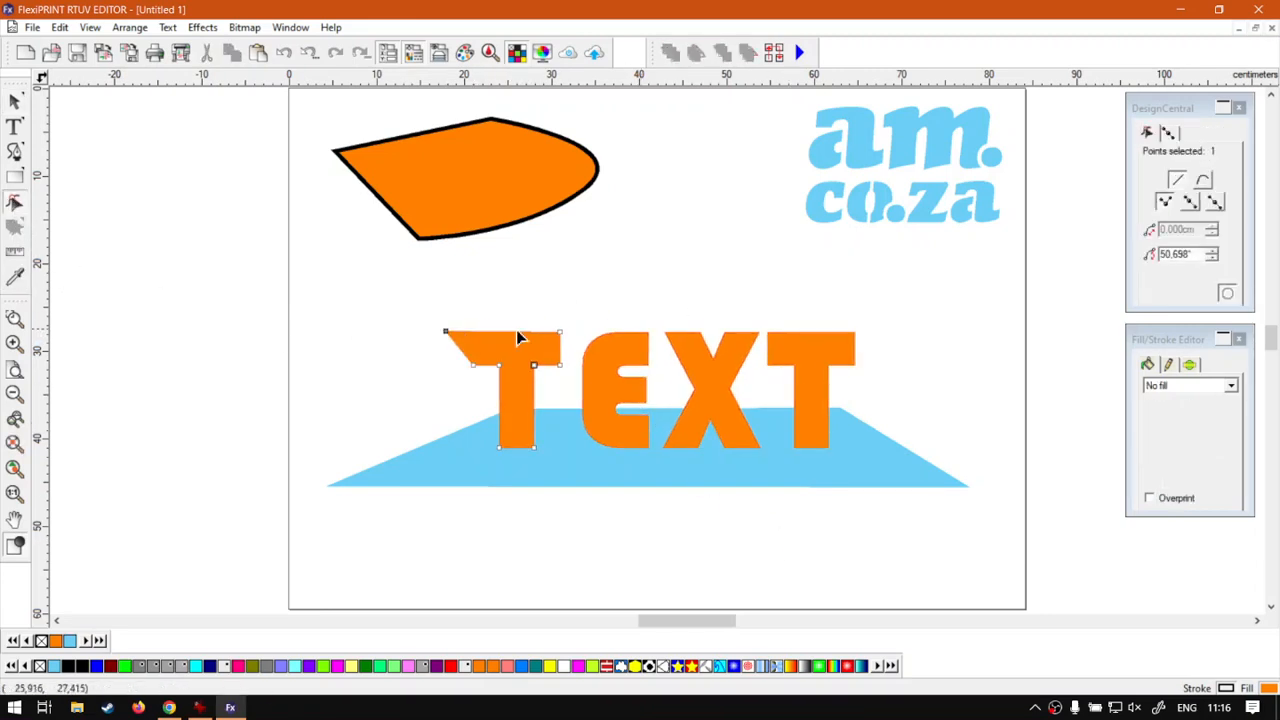
{"action": "left_click_drag", "start_coordinate": [561, 328], "coordinate": [585, 330]}
{"action": "left_click", "coordinate": [16, 102]}
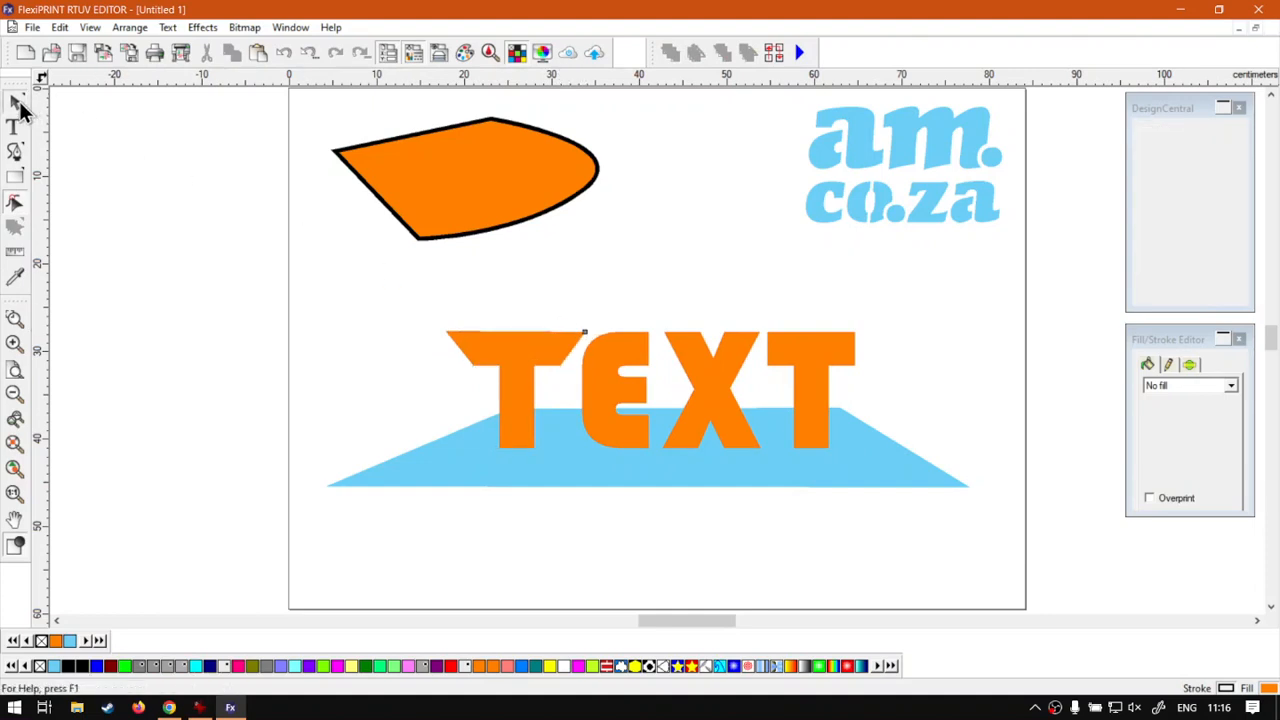
{"action": "left_click", "coordinate": [715, 509]}
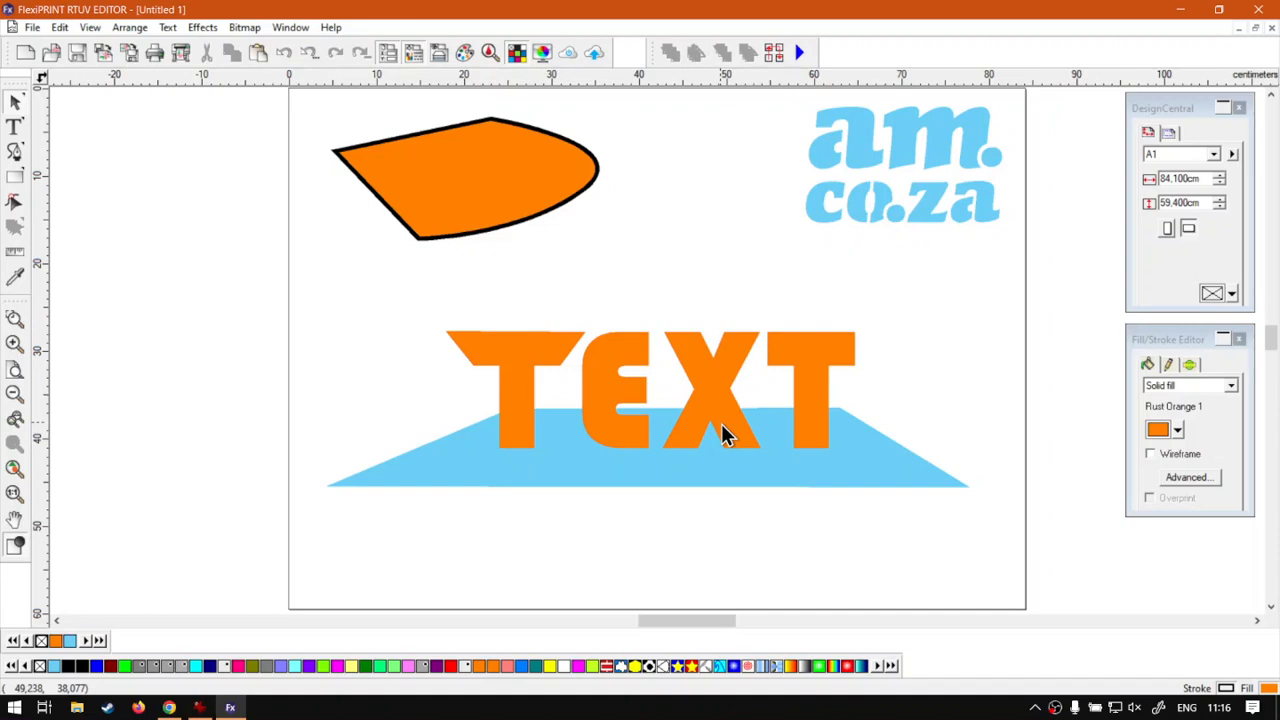
{"action": "left_click", "coordinate": [817, 340]}
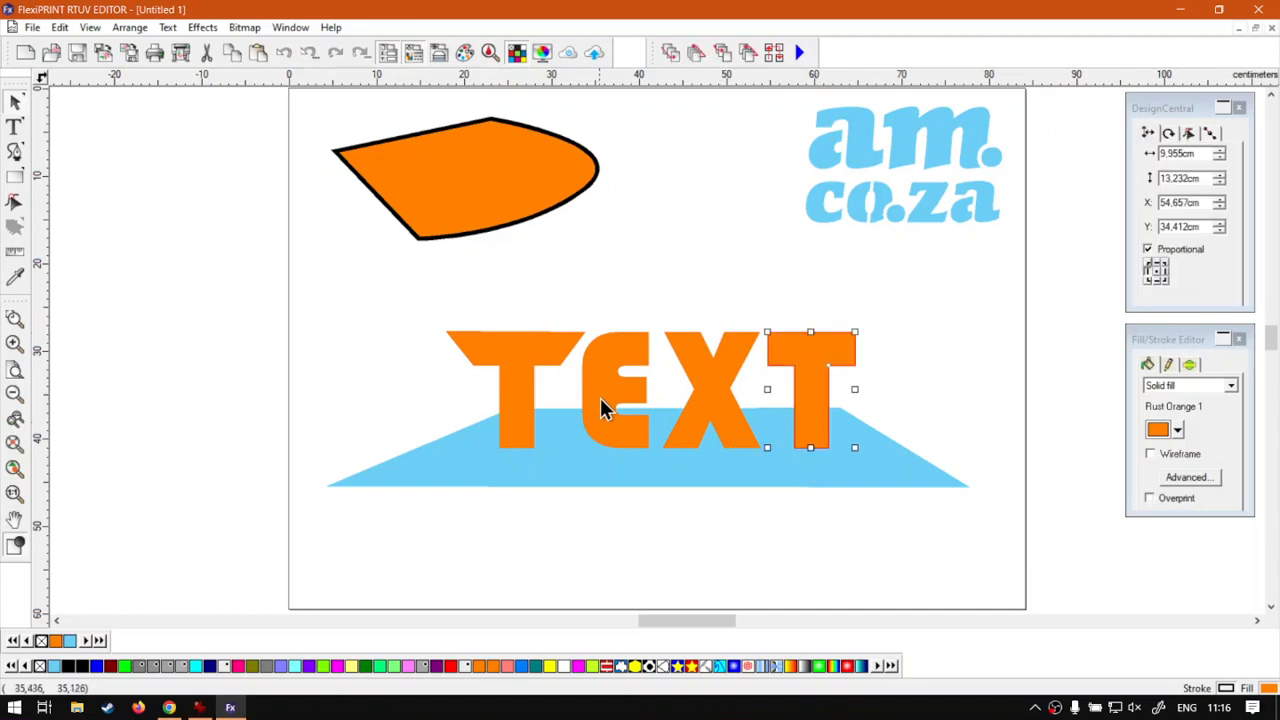
{"action": "left_click", "coordinate": [644, 251]}
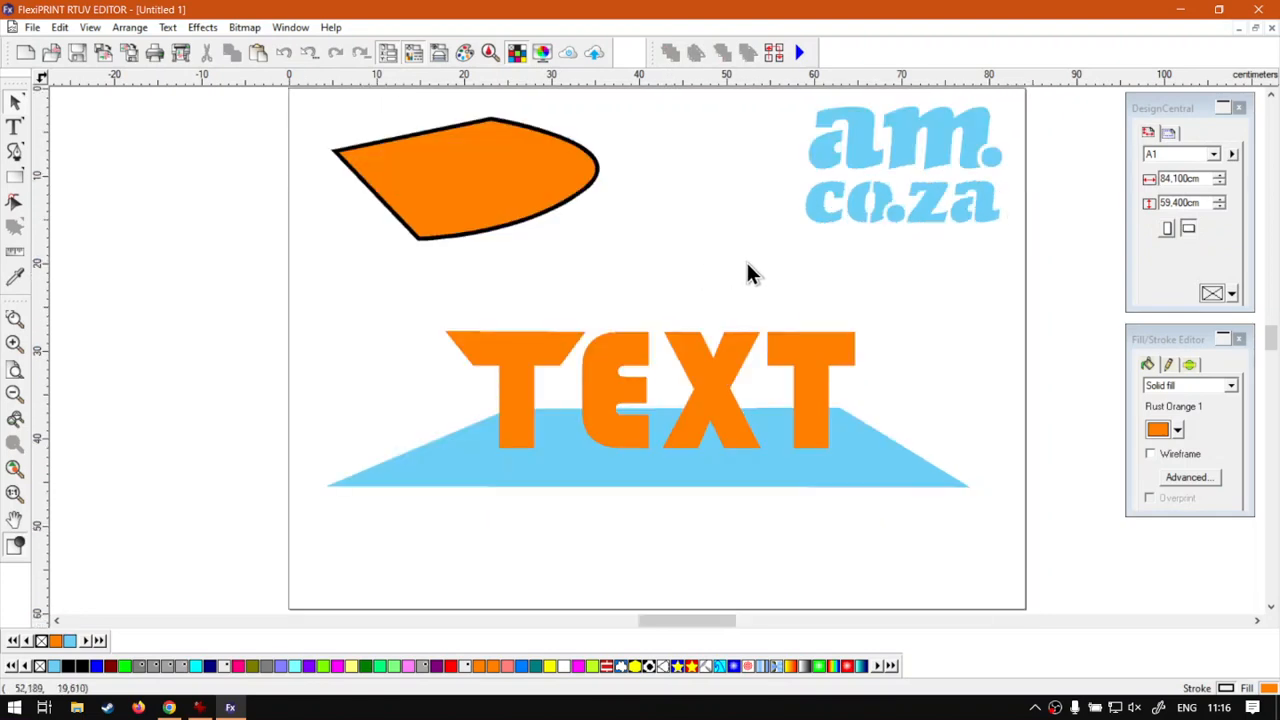
{"action": "left_click", "coordinate": [130, 30]}
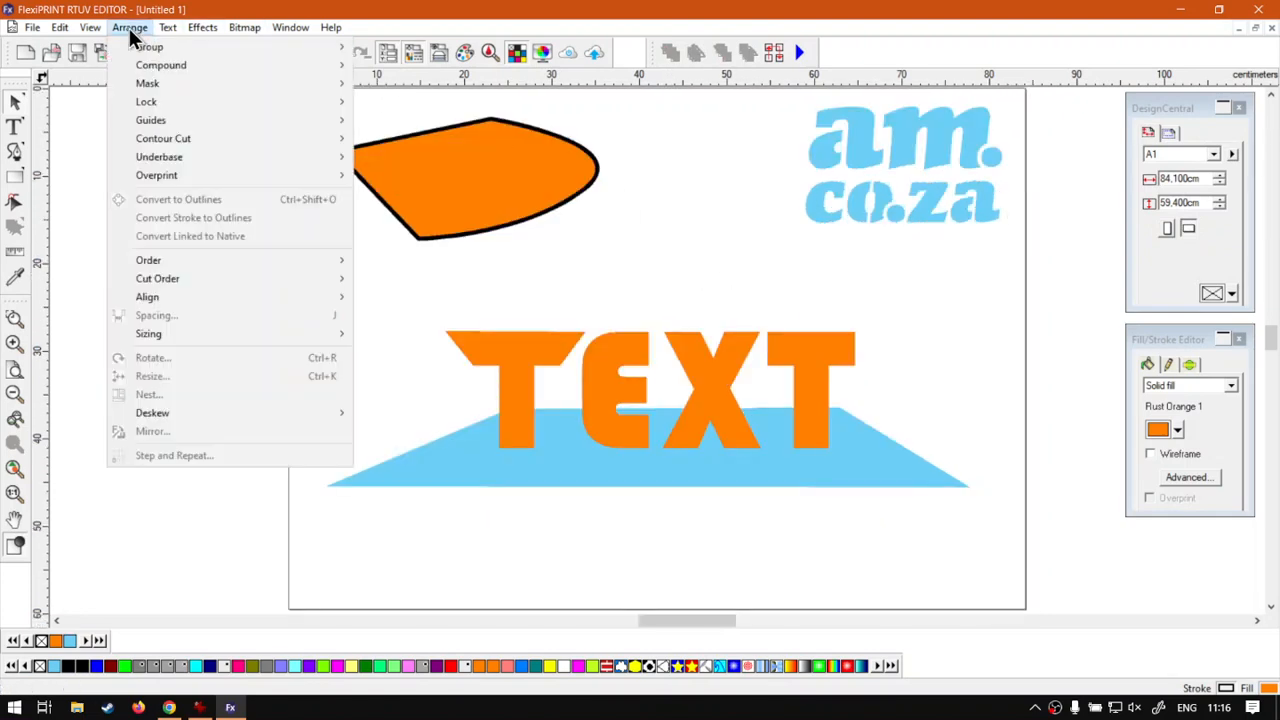
{"action": "left_click", "coordinate": [130, 30]}
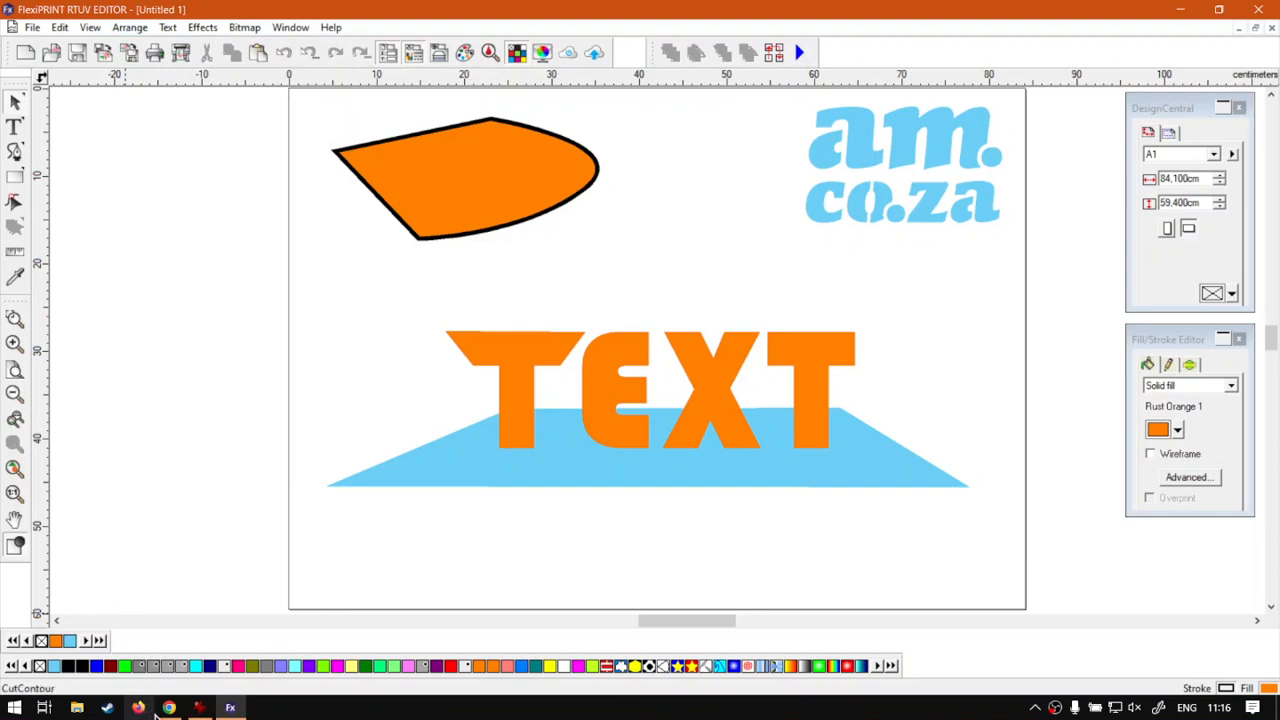
Switch to Chrome to view the softwaretraining.co.za home page
{"action": "left_click", "coordinate": [166, 707]}
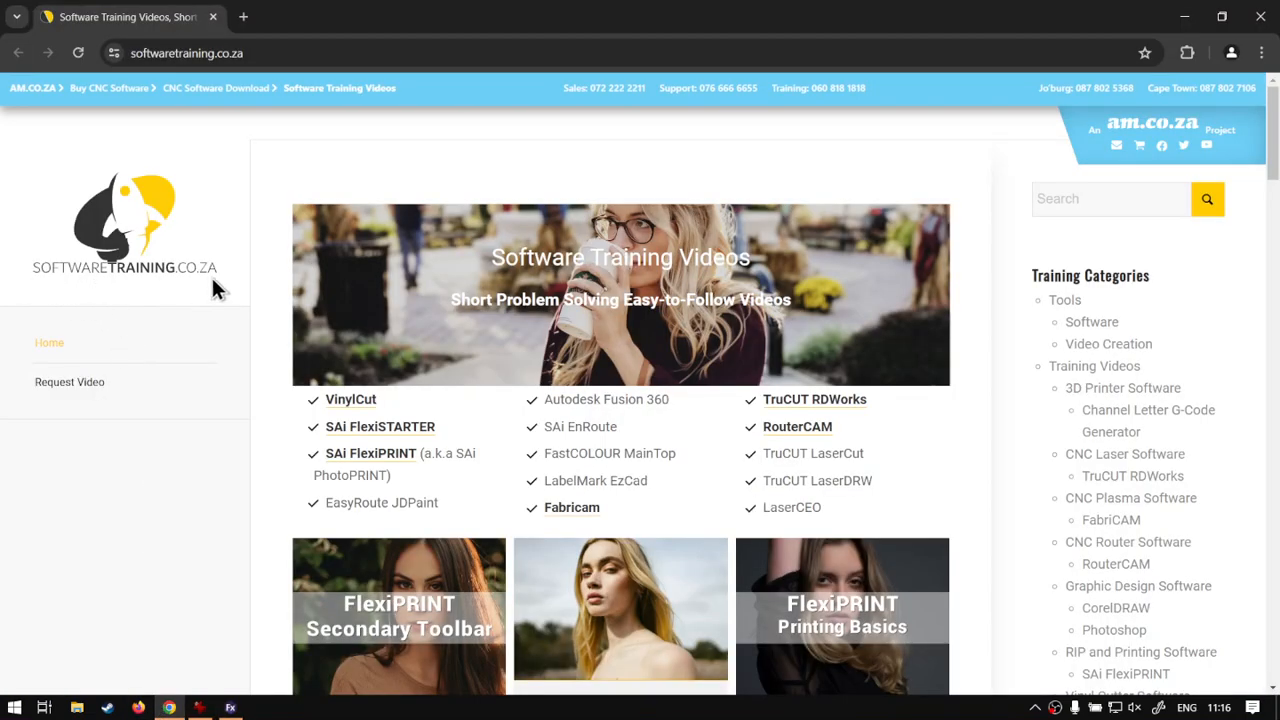